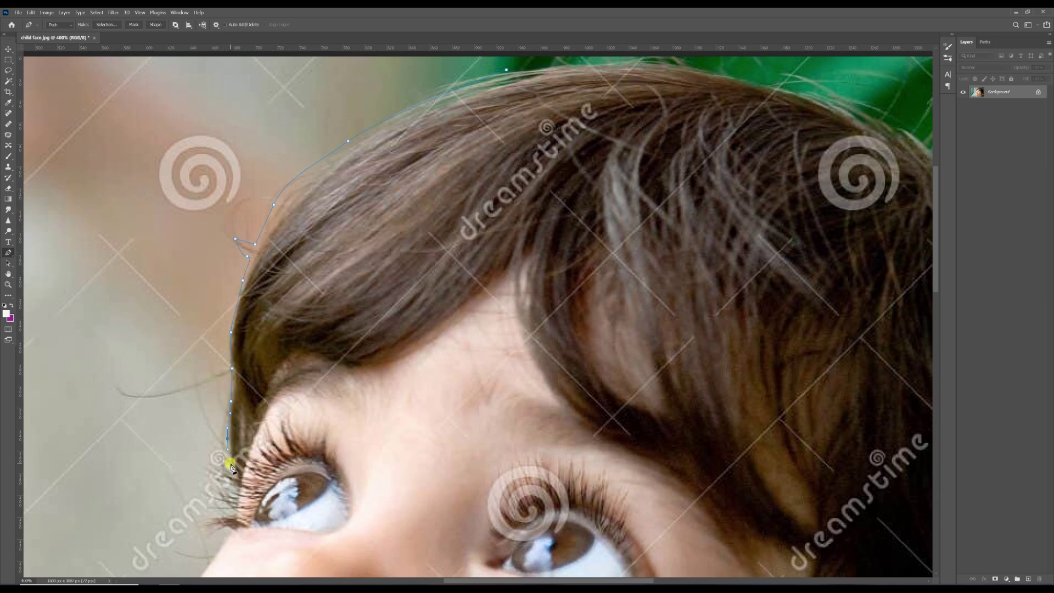
# - Finish tracing the child's head outline with the Pen tool and convert the path to a selection with a 0.3 px feather
pyautogui.hotkey('ctrl', '+')
pyautogui.moveTo(146, 437); pyautogui.dragTo(272, 261)
pyautogui.click(207, 369)
pyautogui.moveTo(228, 395); pyautogui.dragTo(237, 395)
pyautogui.moveTo(237, 439); pyautogui.dragTo(311, 330)
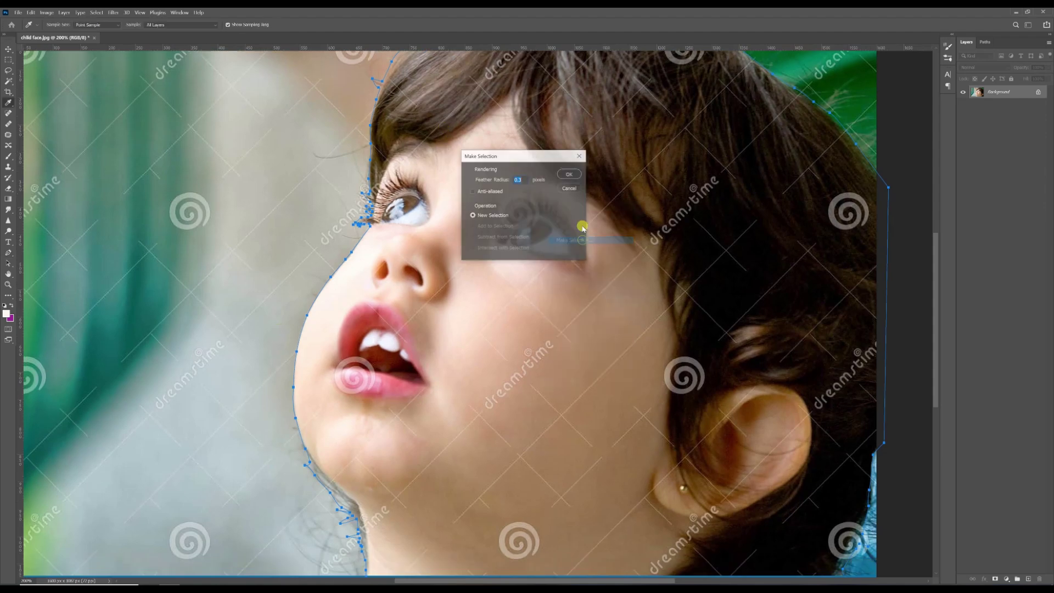
pyautogui.press('Return')
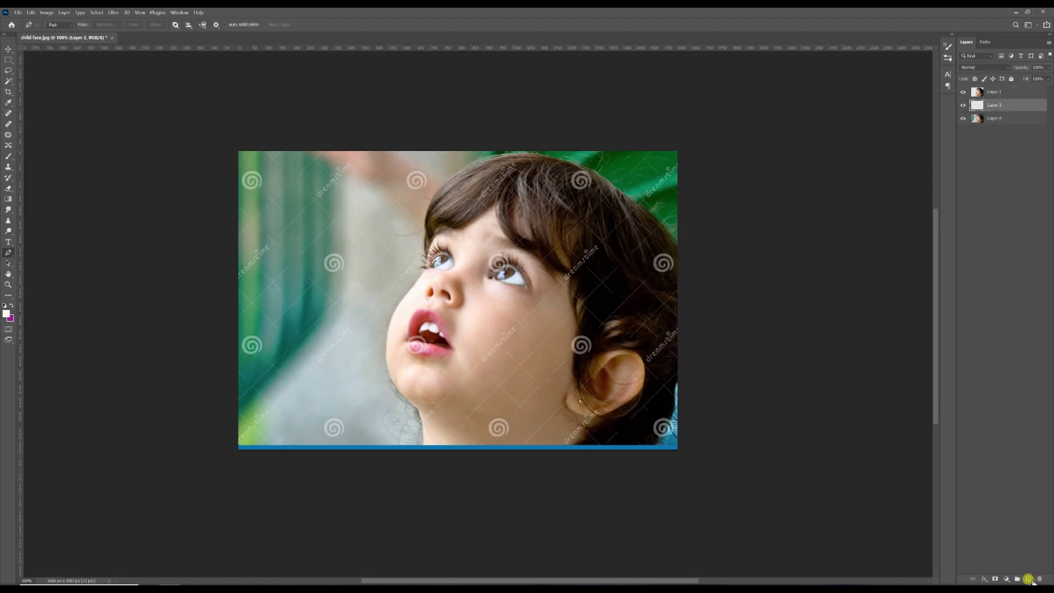
# - Pick a brown-grey foreground colour and fill the new layer beneath the head cut-out with it
pyautogui.click(7, 313)
pyautogui.click(600, 344)
pyautogui.click(573, 344)
pyautogui.click(737, 278)
pyautogui.hotkey('alt', 'BackSpace')
# - Rename the cut-out layer to 01 and the fill layer to 00, and start a free transform on the fill layer
pyautogui.doubleClick(995, 92)
pyautogui.write('chi')
pyautogui.doubleClick(994, 104)
pyautogui.write('00')
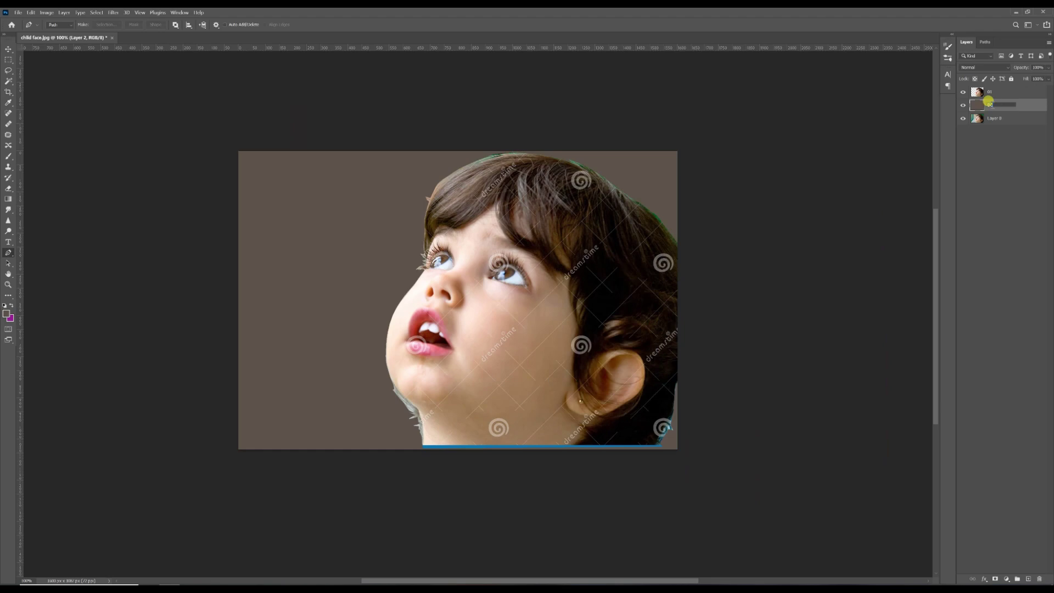
pyautogui.hotkey('ctrl', 't')
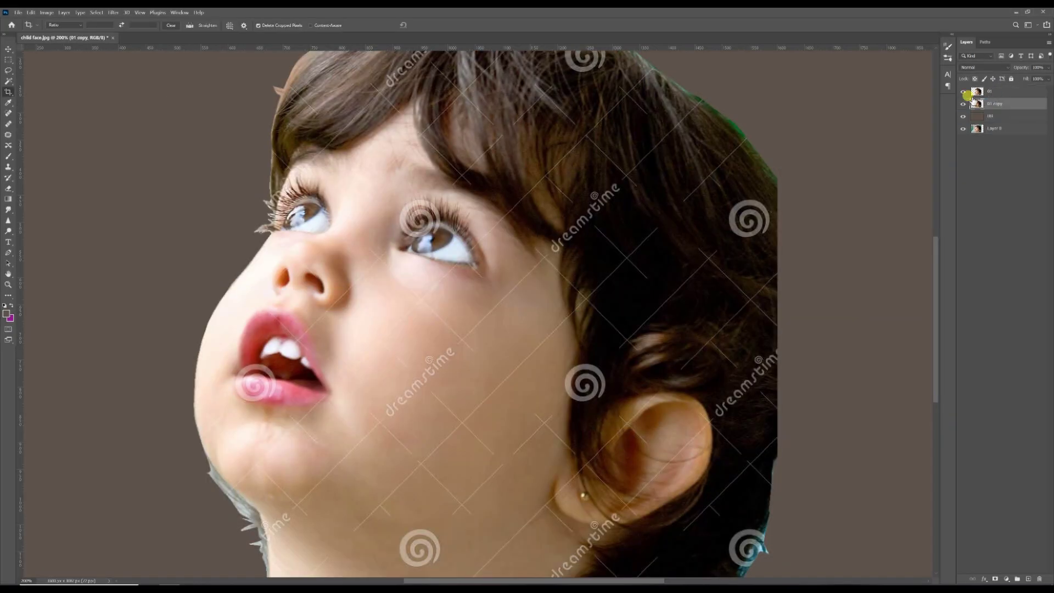
# - Hide the 01 copy layer and raise layer 01's contrast with Levels, using a black input of 20 and a slightly lowered white input
pyautogui.click(963, 104)
pyautogui.click(995, 91)
pyautogui.click(47, 13)
pyautogui.moveTo(59, 31)
pyautogui.click(149, 39)
pyautogui.moveTo(789, 359); pyautogui.dragTo(797, 359)
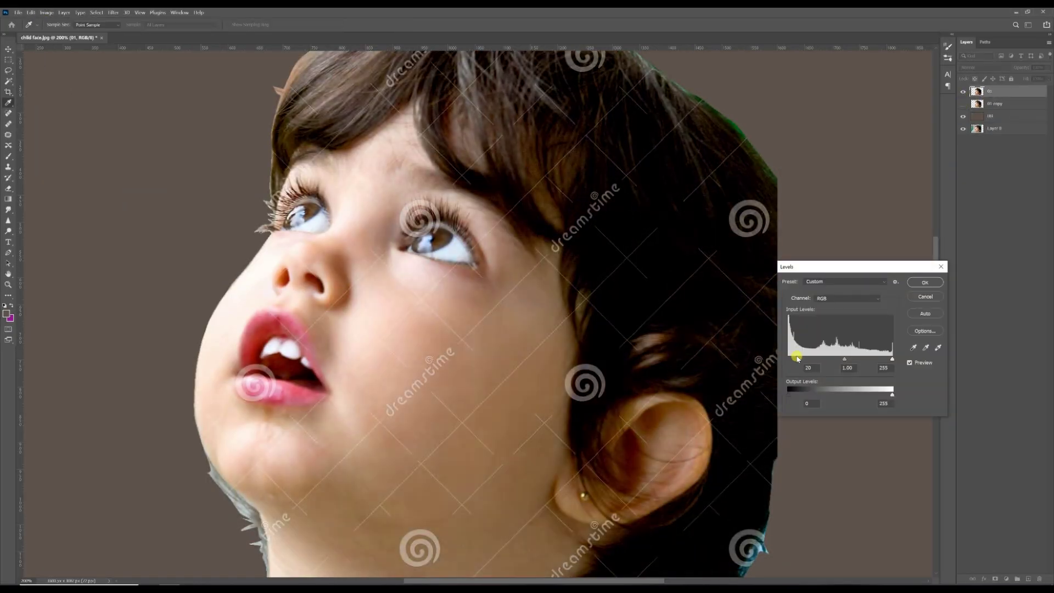
pyautogui.moveTo(893, 359); pyautogui.dragTo(890, 358)
pyautogui.click(924, 282)
# - Sharpen layer 01 with Unsharp Mask at an amount of 103%
pyautogui.click(113, 12)
pyautogui.moveTo(132, 141)
pyautogui.click(236, 192)
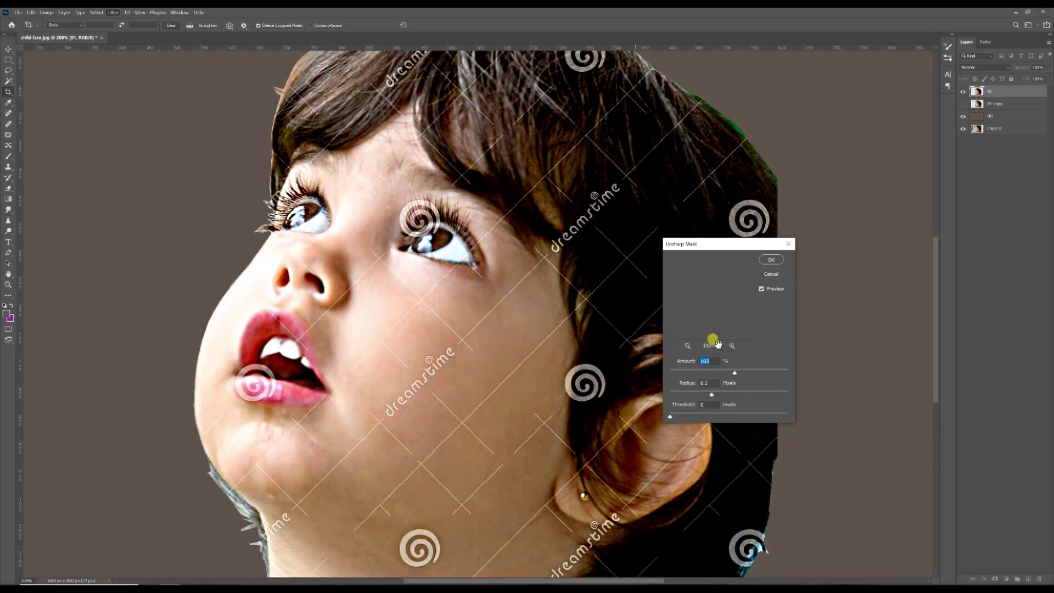
pyautogui.moveTo(712, 395); pyautogui.dragTo(734, 373)
pyautogui.click(771, 260)
# - Duplicate the sharpened layer 01 and apply Smart Sharpen to the top one
pyautogui.hotkey('ctrl', 'j')
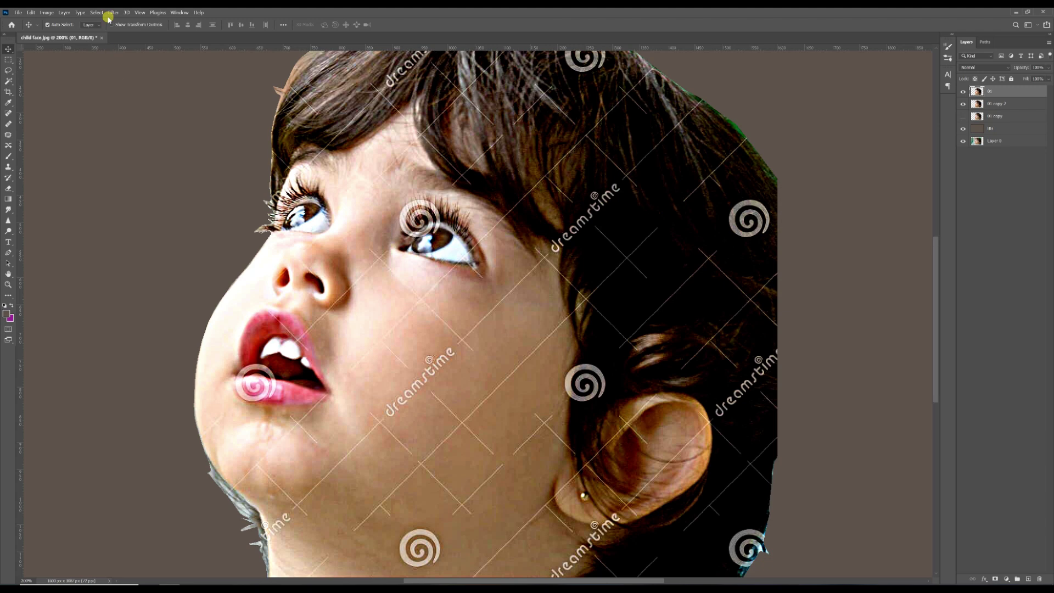
pyautogui.click(113, 12)
pyautogui.moveTo(135, 155)
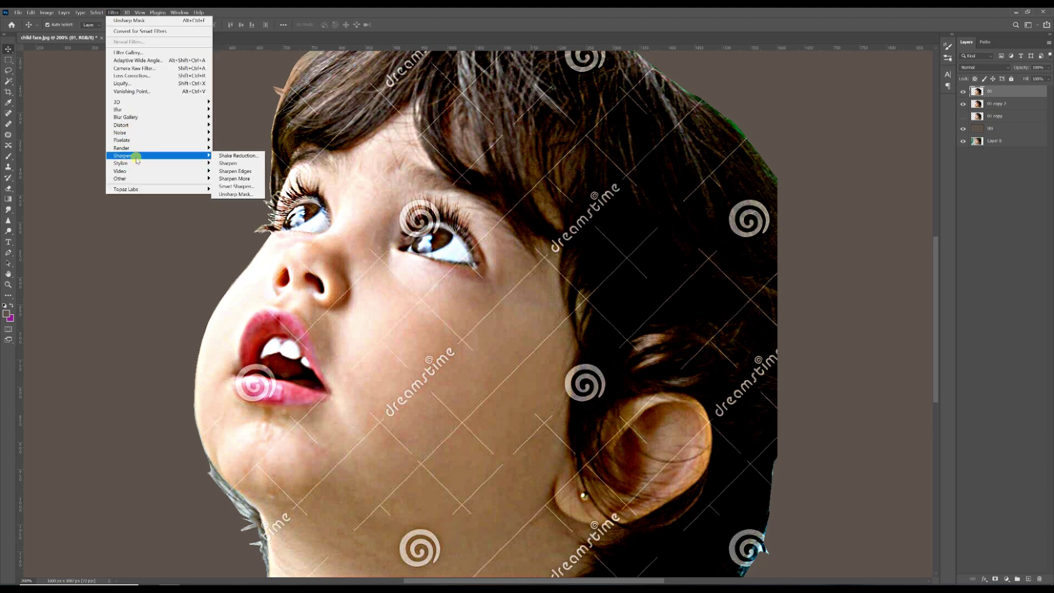
pyautogui.moveTo(126, 179)
pyautogui.click(236, 186)
pyautogui.click(570, 162)
# - Change the blend mode of top layer 01 and merge it with layer 01 copy 2
pyautogui.click(984, 67)
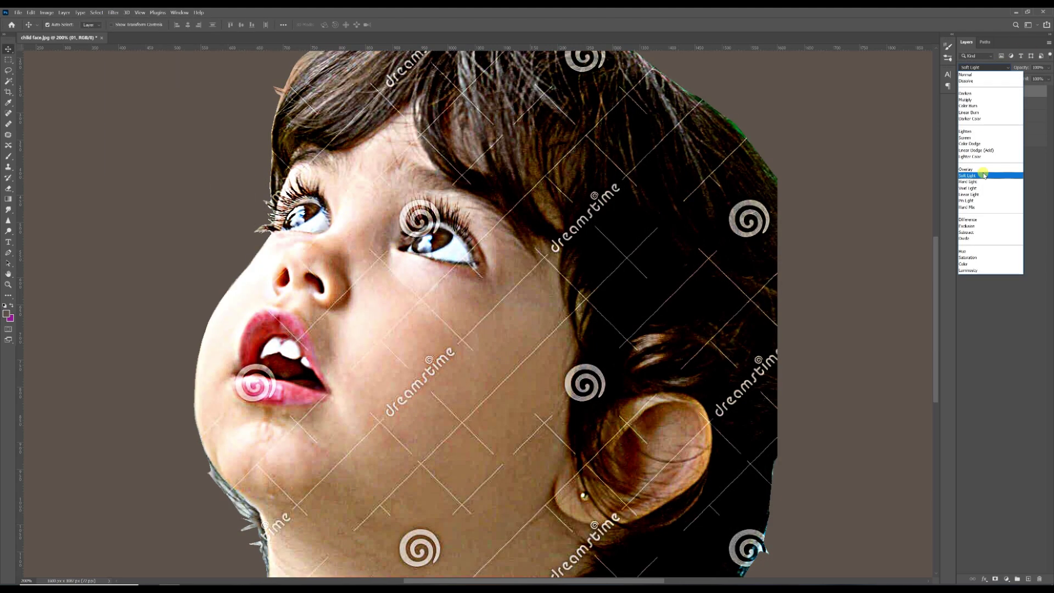
pyautogui.click(991, 142)
pyautogui.keyDown('shift'); pyautogui.click(1000, 103); pyautogui.keyUp('shift')
pyautogui.rightClick(1000, 103)
pyautogui.click(980, 358)
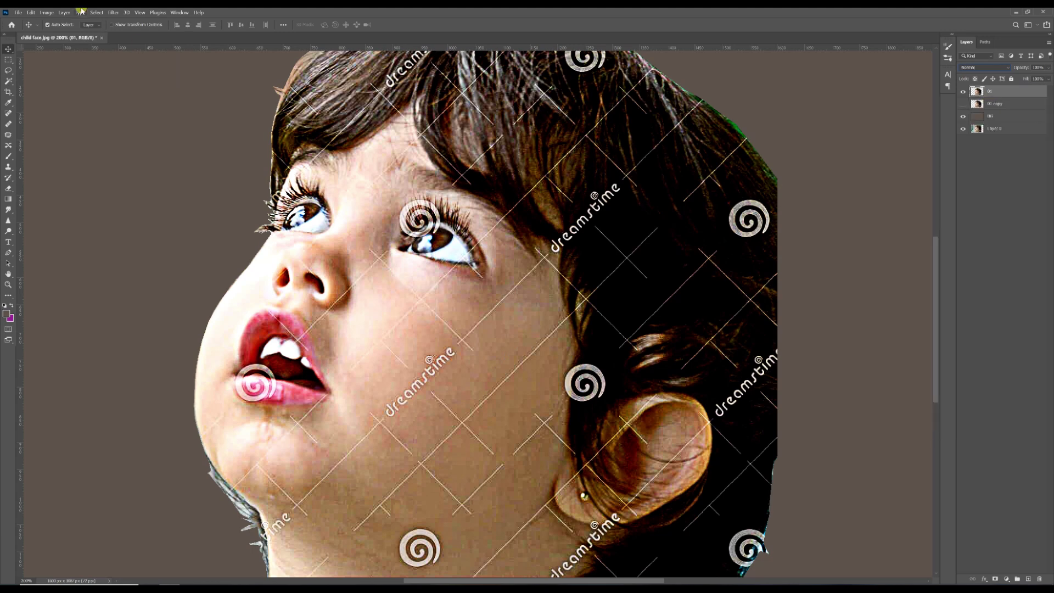
# - Increase the colour intensity of merged layer 01 slightly with the Vibrance adjustment
pyautogui.click(47, 12)
pyautogui.moveTo(58, 32)
pyautogui.click(144, 65)
pyautogui.moveTo(696, 124)
pyautogui.mouseDown()
pyautogui.moveTo(686, 123)
pyautogui.moveTo(712, 122)
pyautogui.mouseUp()
pyautogui.click(758, 114)
# - Adjust the tones of layer 01 with Curves and move the head cut-out slightly upward on the canvas
pyautogui.click(46, 12)
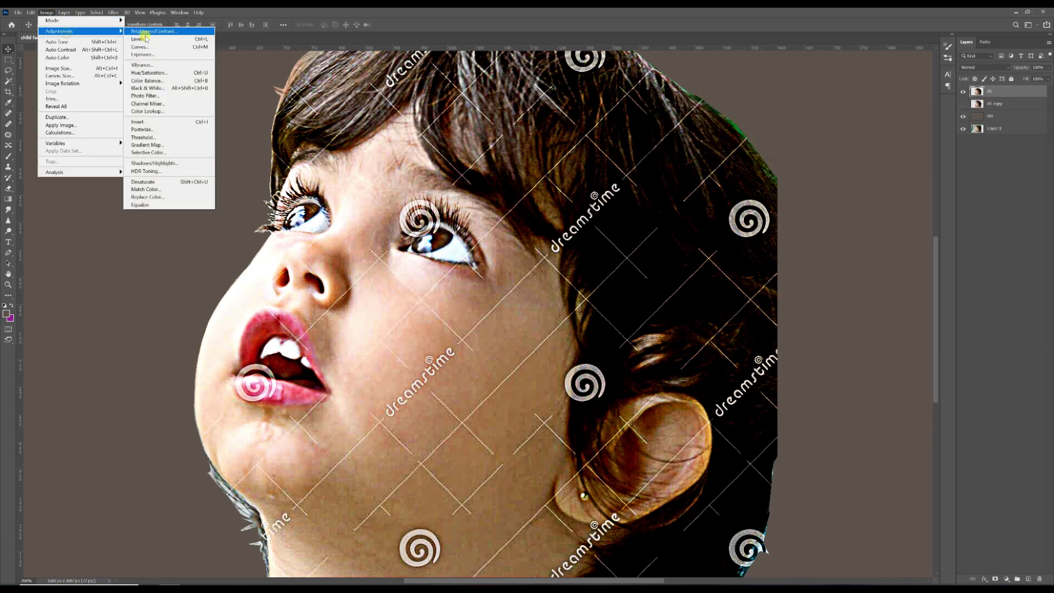
pyautogui.click(141, 48)
pyautogui.click(697, 424)
pyautogui.click(859, 351)
pyautogui.hotkey('ctrl', '-')
pyautogui.moveTo(440, 304); pyautogui.dragTo(437, 279)
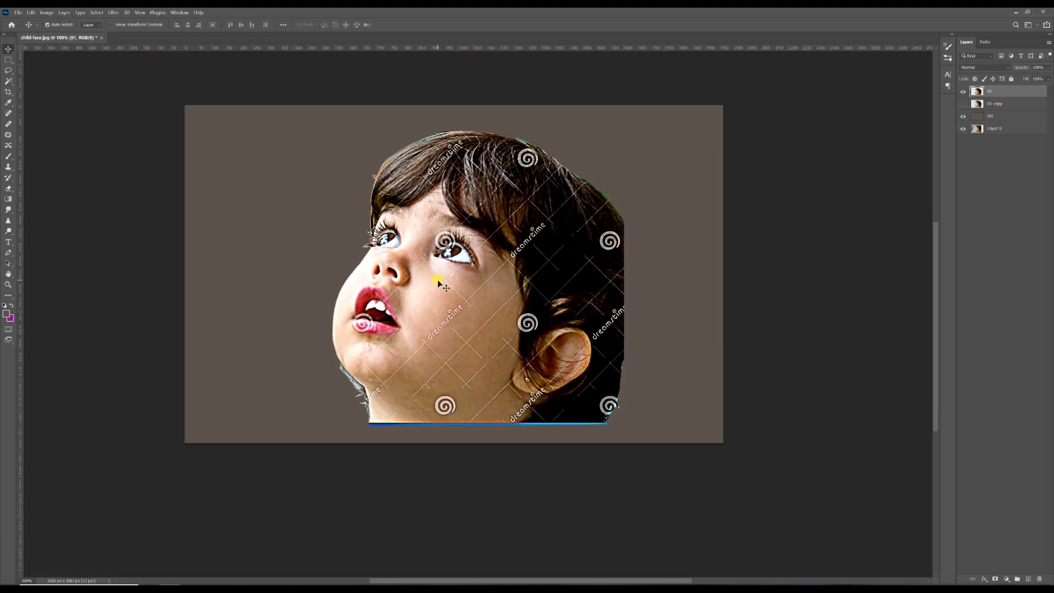
# - Select the Smudge tool with the Skin smooth brush 1 preset for painting the face
pyautogui.hotkey('ctrl', '+')
pyautogui.click(8, 210)
pyautogui.click(948, 58)
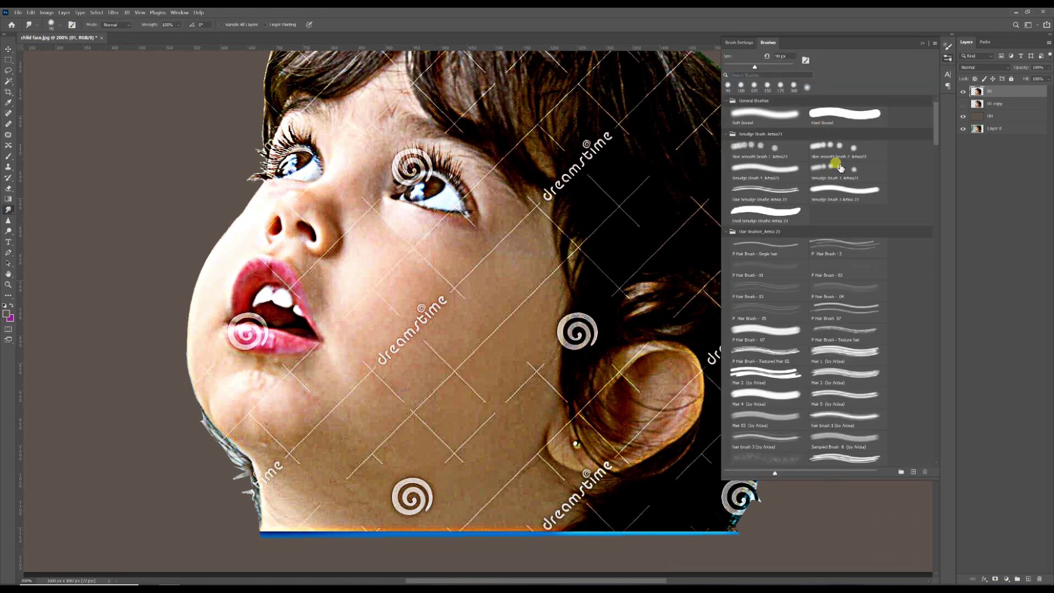
pyautogui.click(757, 148)
pyautogui.click(923, 43)
pyautogui.hotkey('ctrl', '+')
# - Smudge the forehead, nose bridge and near eye's lid and lashes smooth with a reduced brush, blending out the watermark
pyautogui.moveTo(415, 159)
pyautogui.mouseDown()
pyautogui.moveTo(529, 310)
pyautogui.moveTo(424, 183)
pyautogui.mouseUp()
pyautogui.press('[')
pyautogui.press('[')
pyautogui.press('[')
pyautogui.press('[')
pyautogui.press('[')
pyautogui.press('[')
pyautogui.press('[')
pyautogui.press('[')
pyautogui.hotkey('ctrl', '+')
pyautogui.moveTo(426, 144)
pyautogui.mouseDown()
pyautogui.moveTo(417, 197)
pyautogui.moveTo(393, 166)
pyautogui.mouseUp()
pyautogui.press('[')
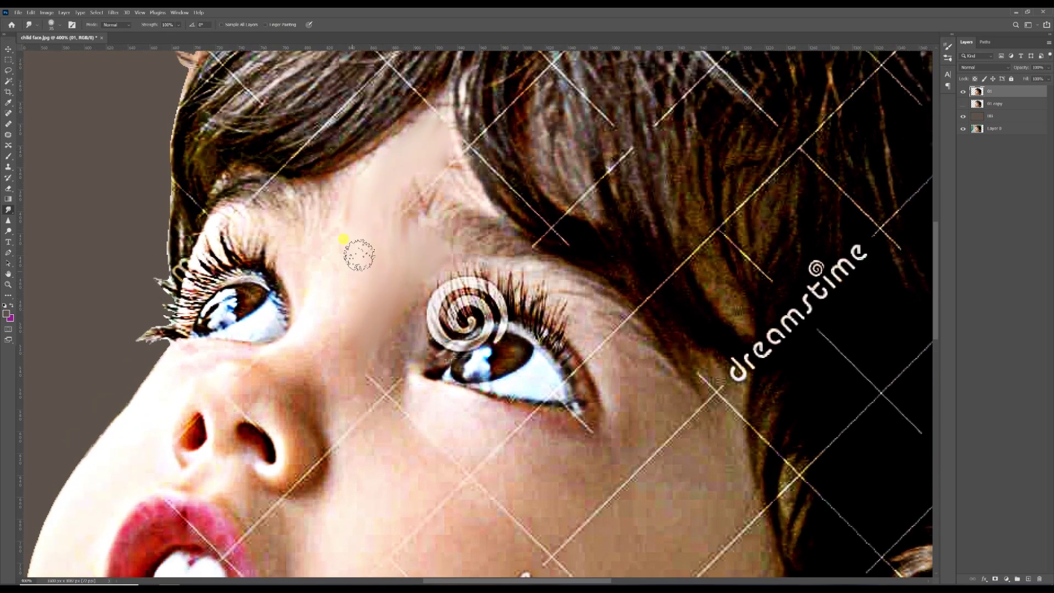
pyautogui.moveTo(393, 361); pyautogui.dragTo(392, 409)
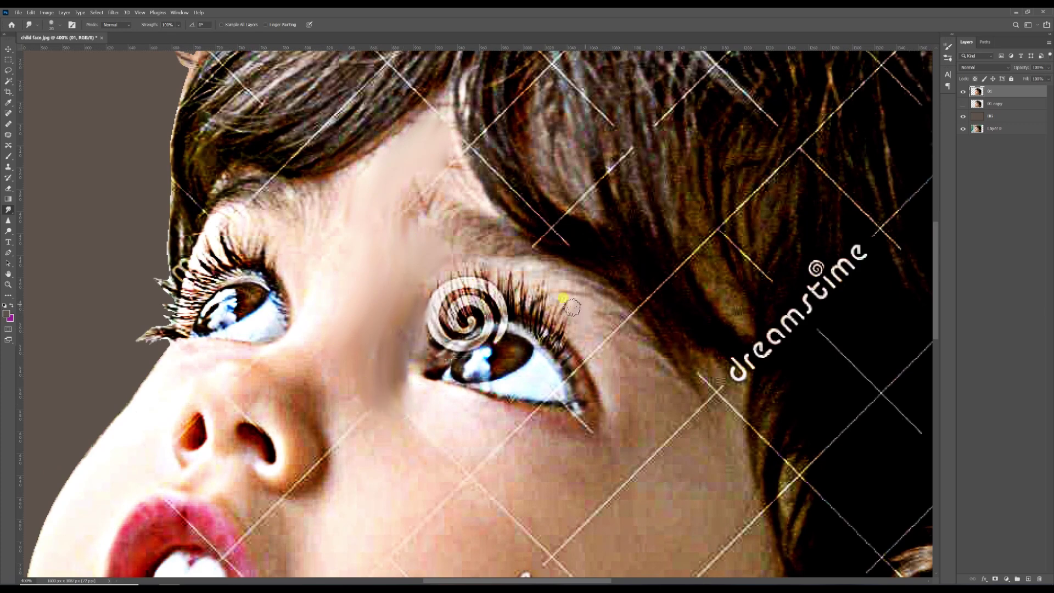
pyautogui.moveTo(531, 290)
pyautogui.mouseDown()
pyautogui.moveTo(506, 295)
pyautogui.moveTo(464, 269)
pyautogui.mouseUp()
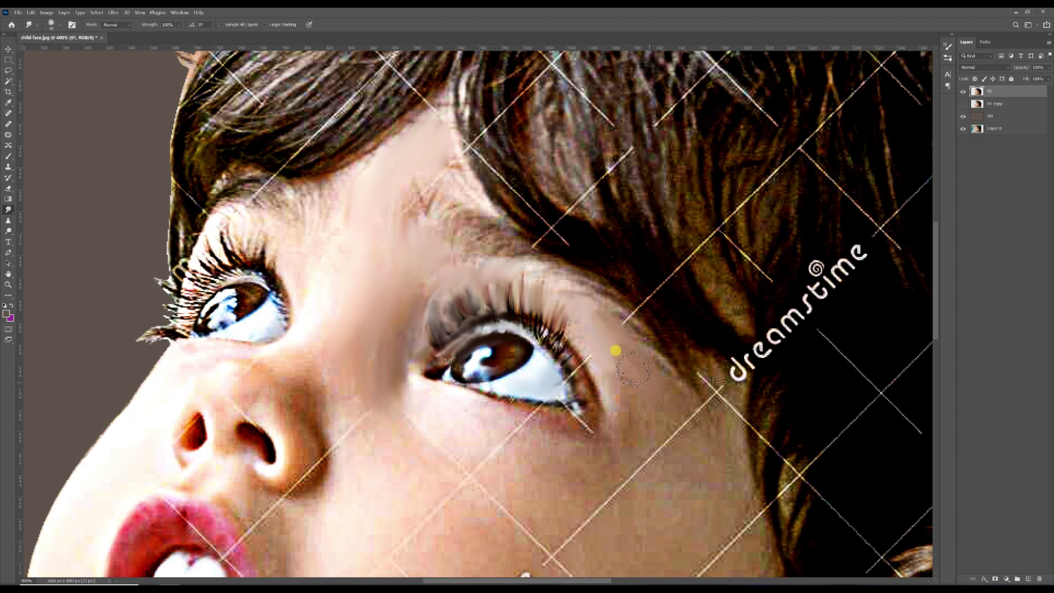
# - Switch to the Smudge Brush 2 preset and smooth the skin under the near eye and on the upper cheek
pyautogui.press('F5')
pyautogui.click(768, 42)
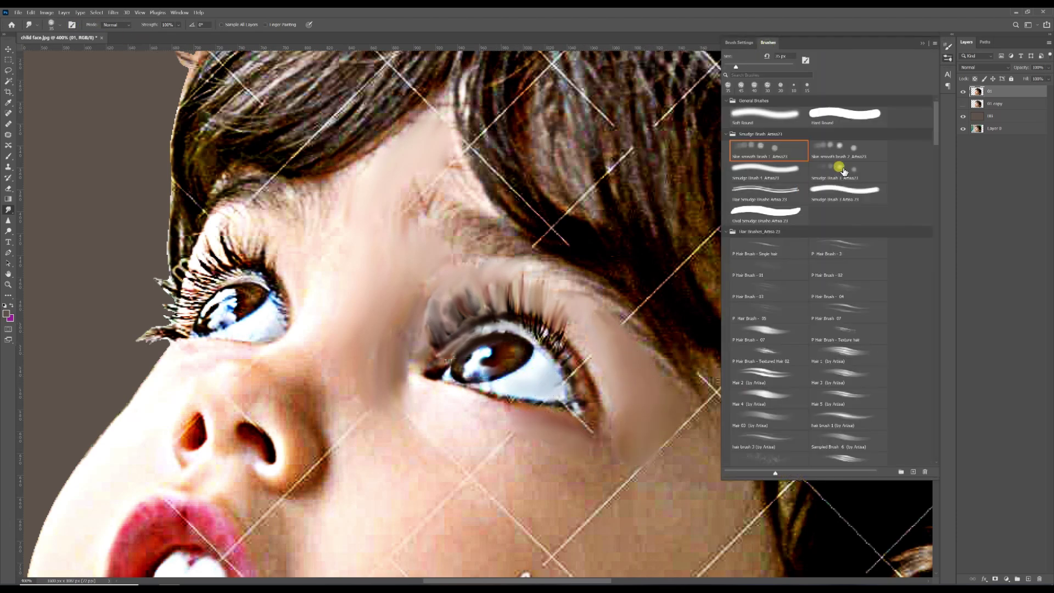
pyautogui.click(838, 168)
pyautogui.click(922, 43)
pyautogui.scroll(-2, 395, 374)
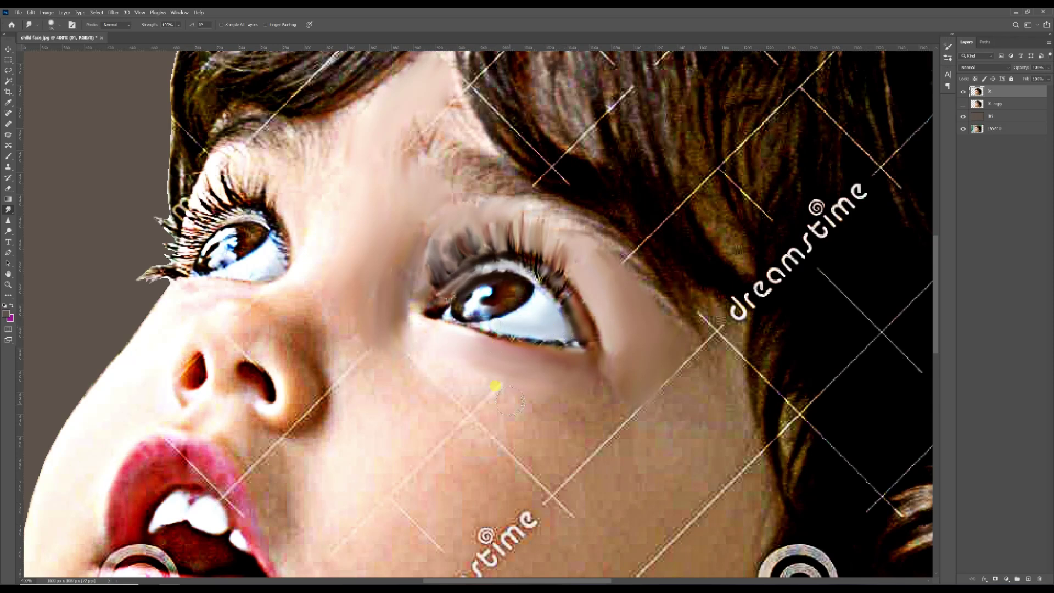
pyautogui.moveTo(693, 331)
pyautogui.mouseDown()
pyautogui.moveTo(677, 381)
pyautogui.moveTo(724, 445)
pyautogui.moveTo(614, 433)
pyautogui.moveTo(560, 481)
pyautogui.moveTo(530, 438)
pyautogui.moveTo(450, 431)
pyautogui.moveTo(454, 396)
pyautogui.moveTo(504, 466)
pyautogui.moveTo(467, 461)
pyautogui.moveTo(417, 424)
pyautogui.moveTo(363, 345)
pyautogui.mouseUp()
pyautogui.press(']')
pyautogui.moveTo(530, 491)
pyautogui.mouseDown()
pyautogui.moveTo(526, 407)
pyautogui.moveTo(490, 500)
pyautogui.moveTo(488, 434)
pyautogui.mouseUp()
pyautogui.moveTo(467, 432)
pyautogui.mouseDown()
pyautogui.moveTo(444, 488)
pyautogui.moveTo(425, 476)
pyautogui.mouseUp()
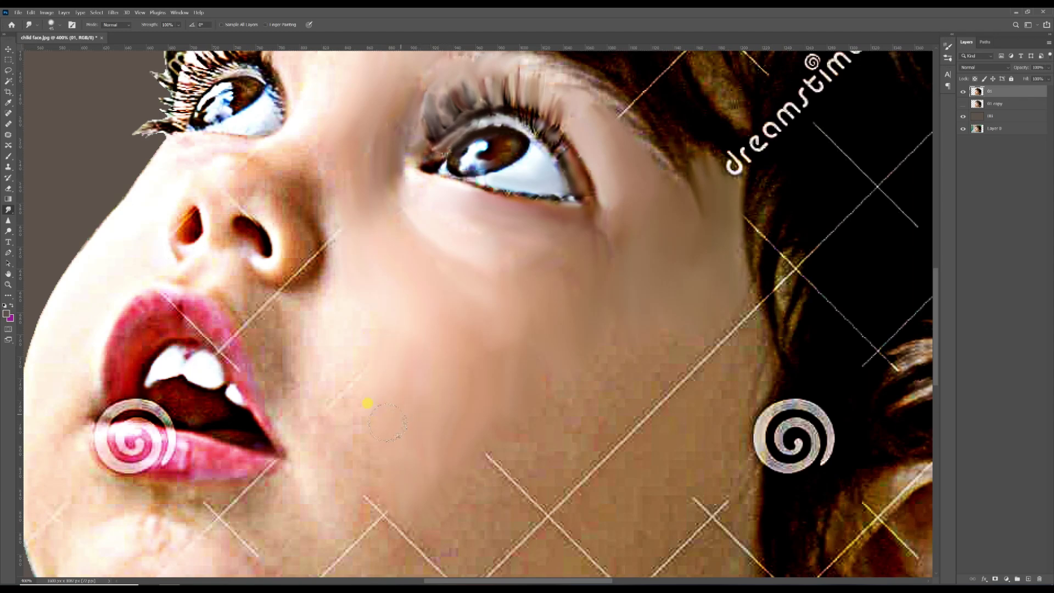
# - Enlarge the smudge brush and blend the middle of the cheek from beside the mouth toward the hairline
pyautogui.press(']')
pyautogui.press(']')
pyautogui.press(']')
pyautogui.press(']')
pyautogui.moveTo(308, 318)
pyautogui.mouseDown()
pyautogui.moveTo(371, 482)
pyautogui.moveTo(475, 471)
pyautogui.moveTo(529, 479)
pyautogui.mouseUp()
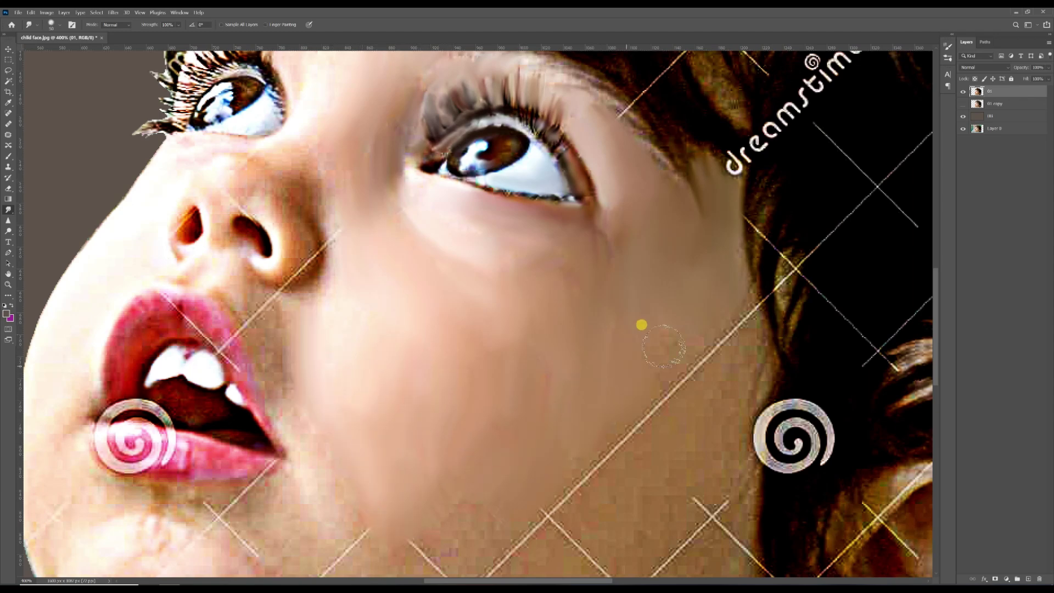
pyautogui.moveTo(641, 325)
pyautogui.mouseDown()
pyautogui.moveTo(709, 400)
pyautogui.moveTo(560, 459)
pyautogui.mouseUp()
# - Smudge the lower cheek, jaw and neck smooth, blending out the watermark lines
pyautogui.scroll(-2, 560, 459)
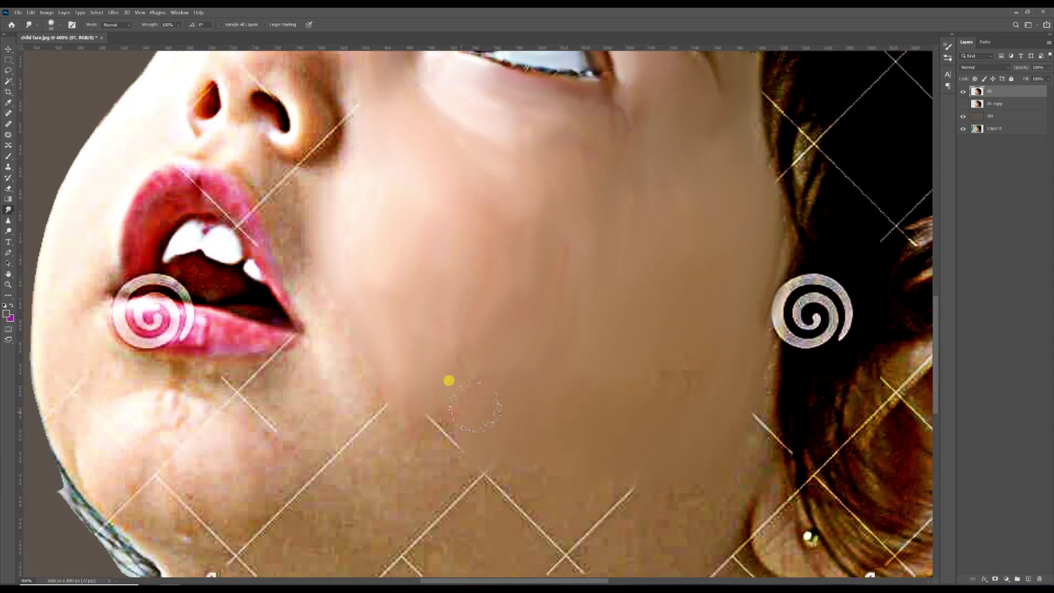
pyautogui.moveTo(475, 406); pyautogui.dragTo(420, 434)
pyautogui.moveTo(725, 467); pyautogui.dragTo(736, 379)
pyautogui.moveTo(631, 412)
pyautogui.mouseDown()
pyautogui.moveTo(494, 442)
pyautogui.moveTo(500, 471)
pyautogui.mouseUp()
pyautogui.moveTo(632, 494)
pyautogui.mouseDown()
pyautogui.moveTo(594, 412)
pyautogui.moveTo(438, 496)
pyautogui.moveTo(306, 383)
pyautogui.mouseUp()
pyautogui.moveTo(383, 498)
pyautogui.mouseDown()
pyautogui.moveTo(260, 452)
pyautogui.moveTo(222, 370)
pyautogui.mouseUp()
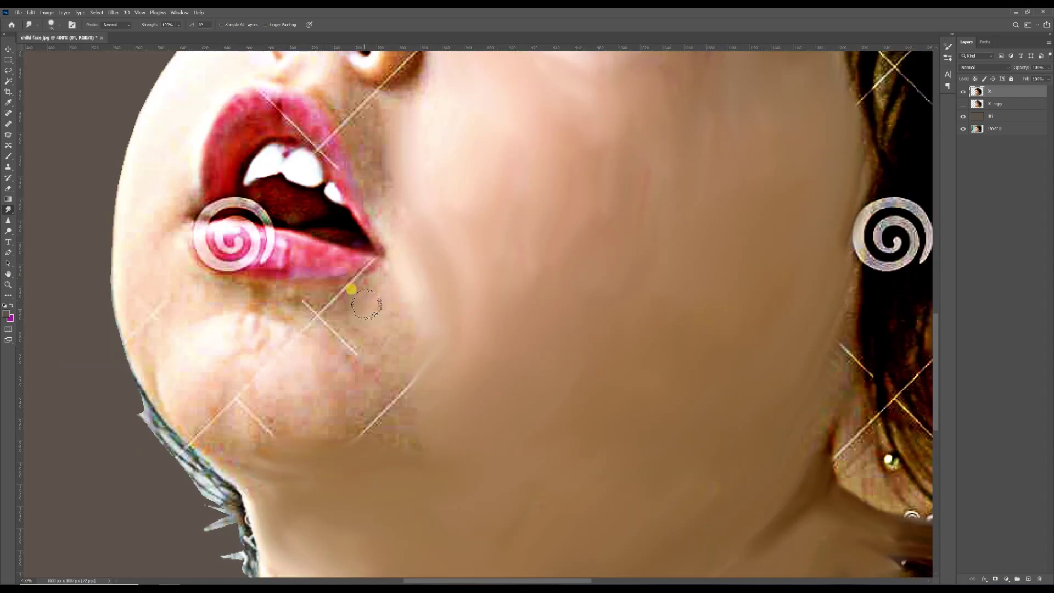
# - Smudge the chin, the skin below the lower lip and the far cheek beside the mouth smooth
pyautogui.moveTo(369, 307)
pyautogui.mouseDown()
pyautogui.moveTo(297, 305)
pyautogui.moveTo(374, 347)
pyautogui.moveTo(422, 351)
pyautogui.mouseUp()
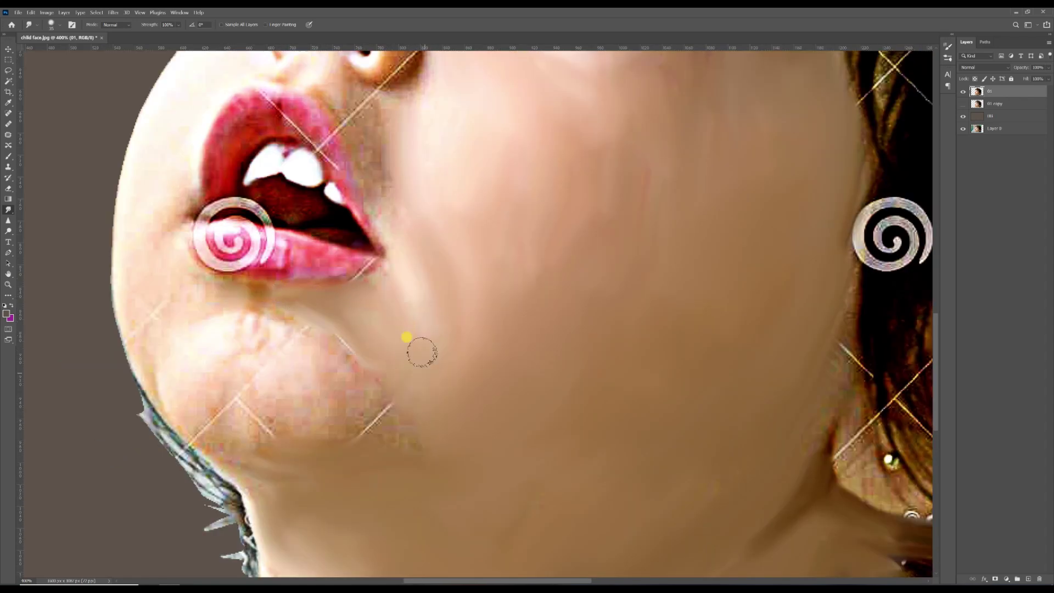
pyautogui.moveTo(373, 415)
pyautogui.mouseDown()
pyautogui.moveTo(356, 387)
pyautogui.moveTo(324, 406)
pyautogui.mouseUp()
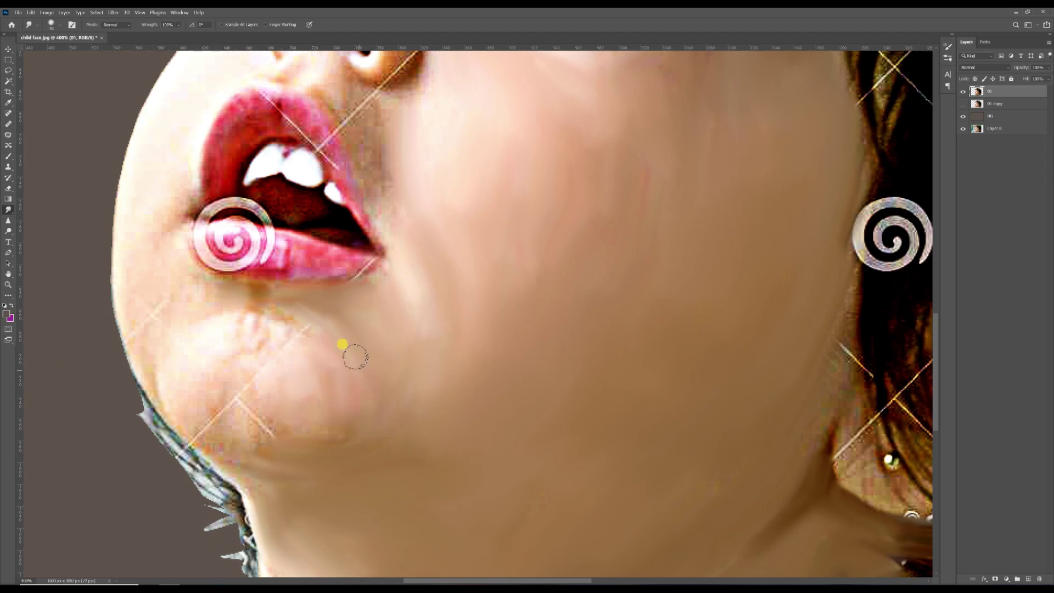
pyautogui.moveTo(276, 354)
pyautogui.mouseDown()
pyautogui.moveTo(259, 376)
pyautogui.moveTo(312, 418)
pyautogui.moveTo(224, 424)
pyautogui.mouseUp()
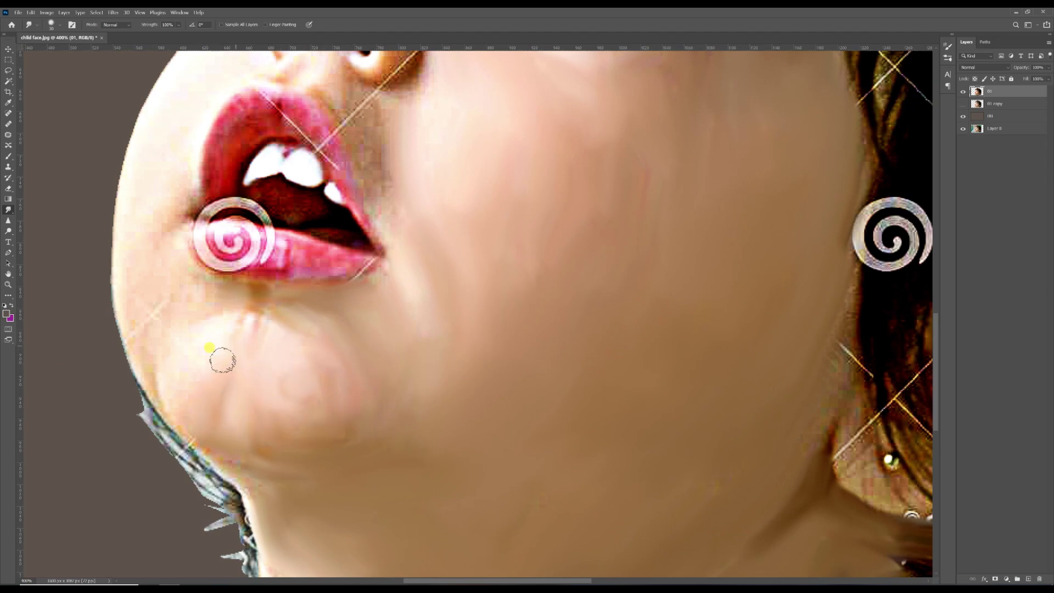
pyautogui.moveTo(222, 361)
pyautogui.mouseDown()
pyautogui.moveTo(203, 419)
pyautogui.moveTo(238, 458)
pyautogui.mouseUp()
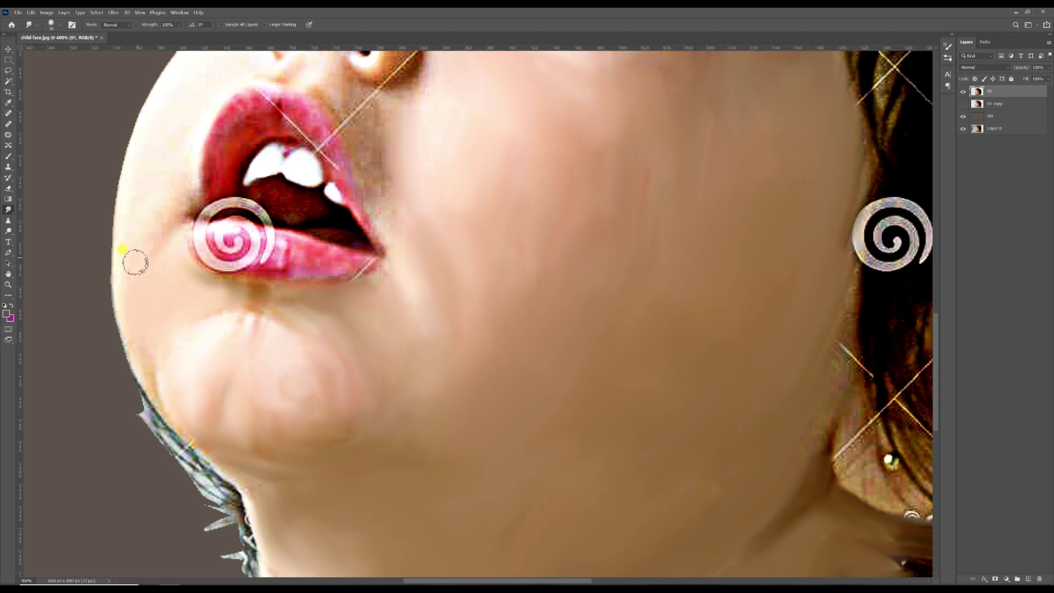
pyautogui.moveTo(196, 118); pyautogui.dragTo(180, 212)
pyautogui.moveTo(236, 114); pyautogui.dragTo(218, 227)
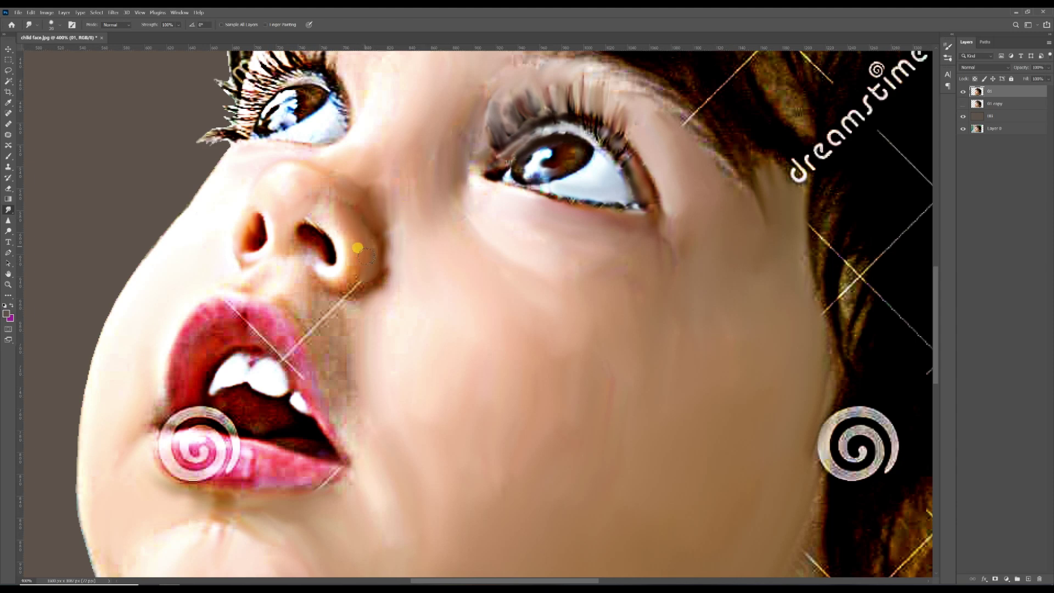
# - Smudge the nose, the skin above the mouth, and the lips and teeth into a smooth painted look
pyautogui.hotkey('ctrl', '+')
pyautogui.moveTo(292, 282)
pyautogui.mouseDown()
pyautogui.moveTo(289, 318)
pyautogui.moveTo(299, 362)
pyautogui.moveTo(322, 388)
pyautogui.moveTo(308, 410)
pyautogui.moveTo(320, 451)
pyautogui.mouseUp()
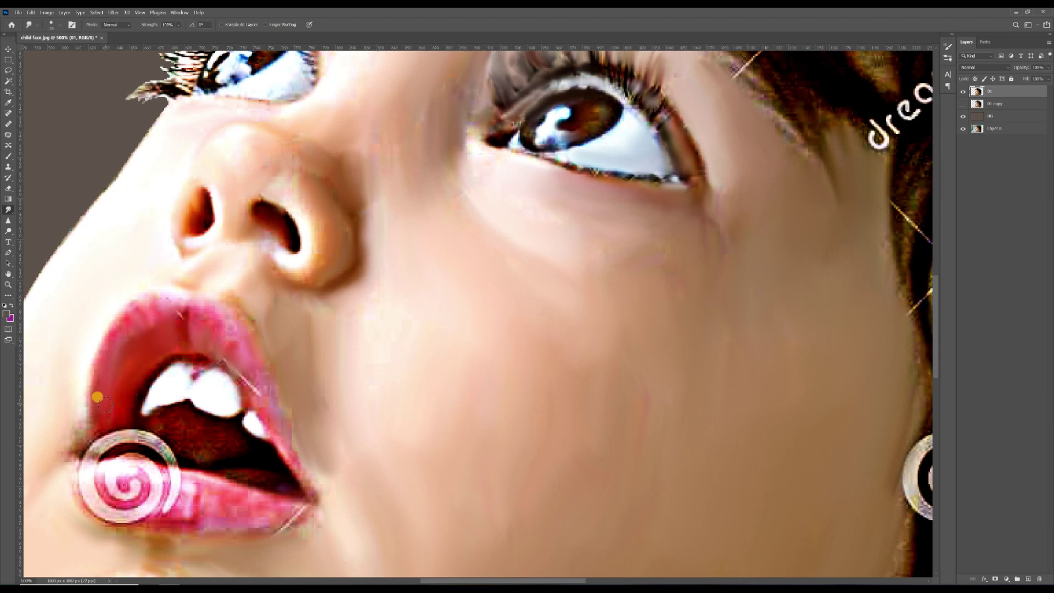
pyautogui.moveTo(106, 405); pyautogui.dragTo(158, 330)
pyautogui.moveTo(179, 346)
pyautogui.mouseDown()
pyautogui.moveTo(140, 380)
pyautogui.moveTo(207, 406)
pyautogui.moveTo(233, 374)
pyautogui.moveTo(207, 356)
pyautogui.moveTo(248, 361)
pyautogui.mouseUp()
pyautogui.moveTo(267, 417)
pyautogui.mouseDown()
pyautogui.moveTo(238, 415)
pyautogui.moveTo(196, 427)
pyautogui.moveTo(201, 441)
pyautogui.moveTo(159, 435)
pyautogui.moveTo(157, 421)
pyautogui.moveTo(197, 407)
pyautogui.moveTo(175, 400)
pyautogui.moveTo(197, 396)
pyautogui.moveTo(181, 389)
pyautogui.moveTo(222, 422)
pyautogui.moveTo(143, 415)
pyautogui.moveTo(143, 394)
pyautogui.moveTo(148, 432)
pyautogui.moveTo(140, 406)
pyautogui.mouseUp()
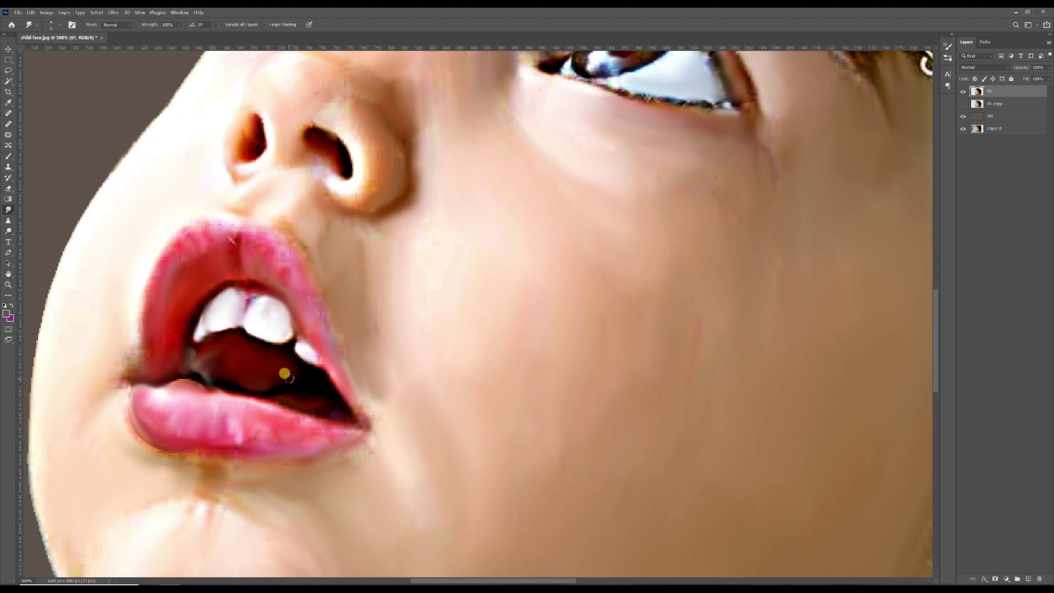
# - Save the document as a Photoshop file named child face-01
pyautogui.scroll(-5, 284, 374)
pyautogui.scroll(5, 339, 179)
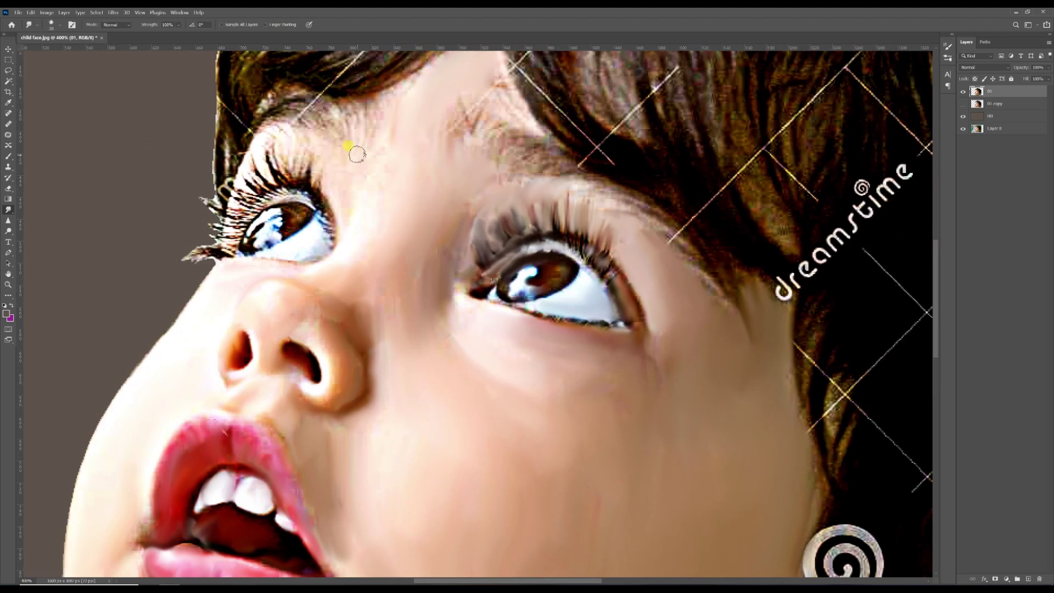
pyautogui.scroll(-5, 356, 154)
pyautogui.scroll(5, 391, 169)
pyautogui.hotkey('ctrl', 'shift', 's')
pyautogui.write('-01')
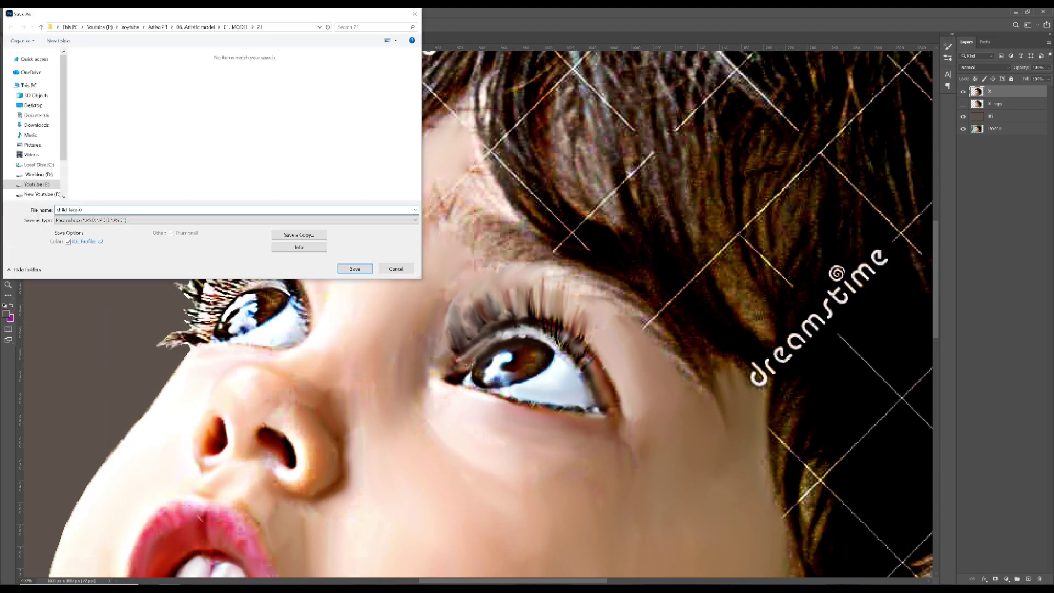
pyautogui.press('Return')
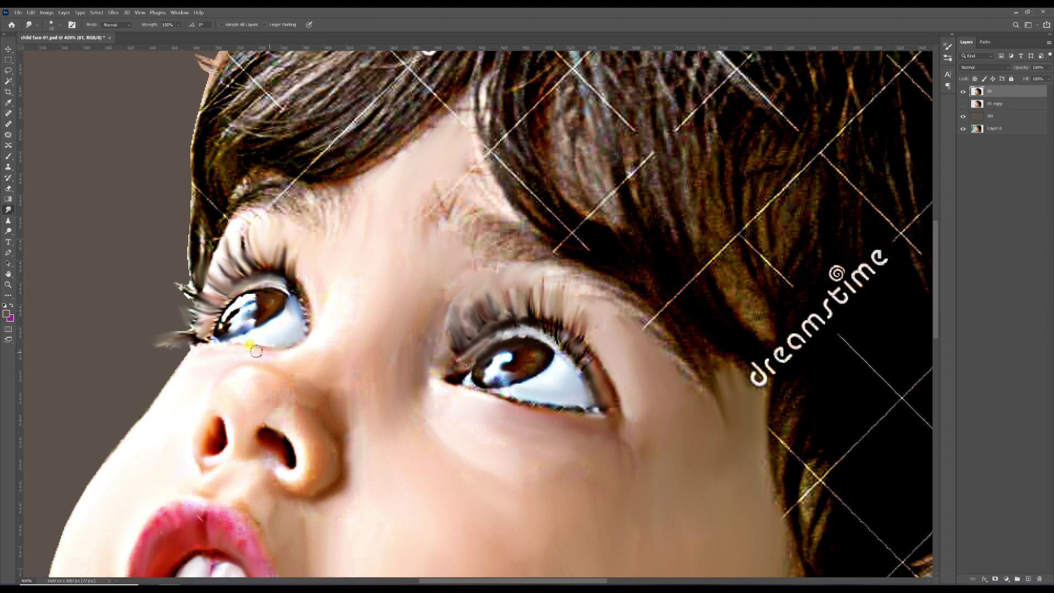
# - Smudge the lid, lashes and surrounding skin of the child's far eye smooth
pyautogui.moveTo(275, 194)
pyautogui.mouseDown()
pyautogui.moveTo(444, 215)
pyautogui.moveTo(466, 144)
pyautogui.moveTo(512, 243)
pyautogui.moveTo(522, 241)
pyautogui.moveTo(491, 224)
pyautogui.moveTo(485, 244)
pyautogui.moveTo(552, 251)
pyautogui.moveTo(595, 276)
pyautogui.moveTo(682, 365)
pyautogui.moveTo(698, 281)
pyautogui.moveTo(569, 240)
pyautogui.moveTo(777, 376)
pyautogui.moveTo(764, 377)
pyautogui.moveTo(839, 294)
pyautogui.moveTo(874, 308)
pyautogui.moveTo(840, 256)
pyautogui.moveTo(801, 321)
pyautogui.mouseUp()
pyautogui.hotkey('ctrl', '-')
pyautogui.hotkey('ctrl', '-')
# - Smudge the inside and rim of the ear smooth, adjusting the brush size and blending out the watermark lines
pyautogui.moveTo(661, 400); pyautogui.dragTo(555, 132)
pyautogui.hotkey('ctrl', '+')
pyautogui.press(']')
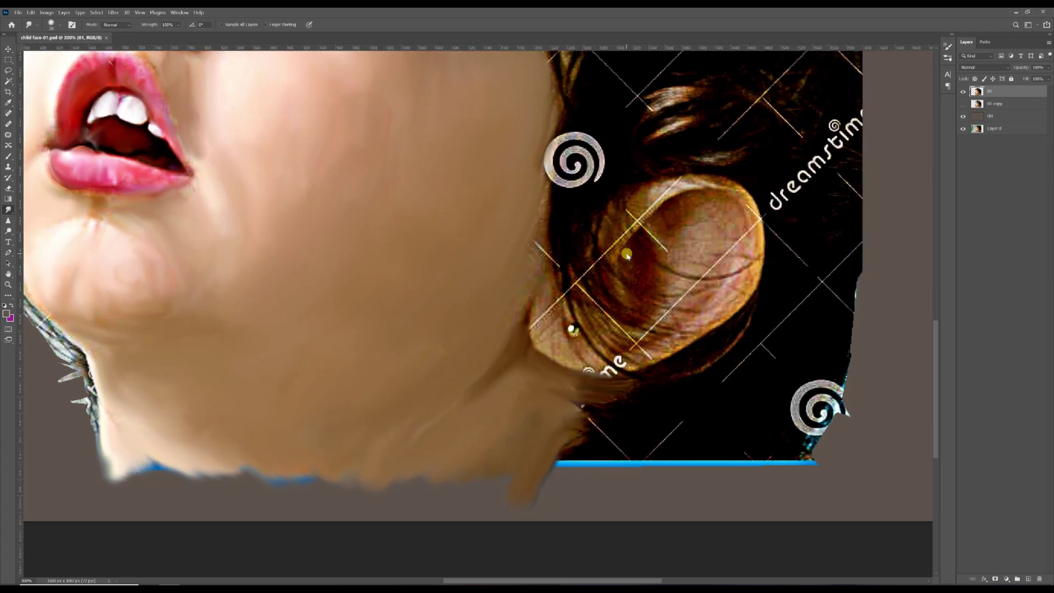
pyautogui.moveTo(620, 233)
pyautogui.mouseDown()
pyautogui.moveTo(673, 203)
pyautogui.moveTo(722, 273)
pyautogui.moveTo(641, 245)
pyautogui.moveTo(675, 306)
pyautogui.moveTo(635, 203)
pyautogui.moveTo(577, 277)
pyautogui.moveTo(607, 345)
pyautogui.moveTo(590, 358)
pyautogui.moveTo(653, 312)
pyautogui.moveTo(608, 274)
pyautogui.mouseUp()
pyautogui.press('[')
pyautogui.press('[')
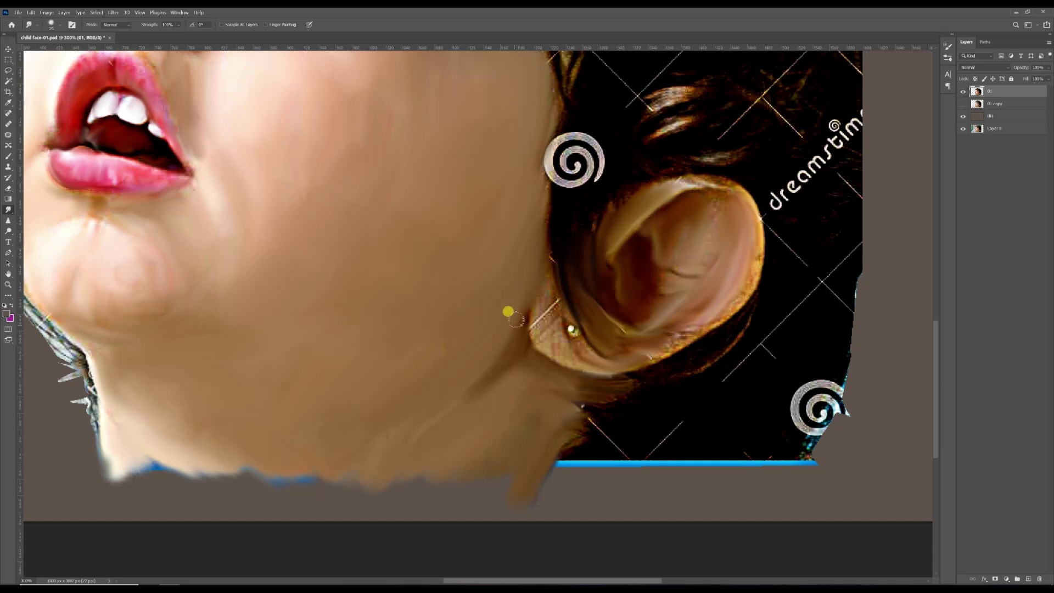
# - Enlarge the smudge brush and blend the dark hair behind the ear and along the back of the head
pyautogui.moveTo(697, 320)
pyautogui.mouseDown()
pyautogui.moveTo(635, 390)
pyautogui.moveTo(722, 439)
pyautogui.mouseUp()
pyautogui.press(']')
pyautogui.press(']')
pyautogui.press(']')
pyautogui.press(']')
pyautogui.press(']')
pyautogui.hotkey('ctrl', '-')
pyautogui.moveTo(708, 379); pyautogui.dragTo(649, 400)
pyautogui.moveTo(708, 335); pyautogui.dragTo(719, 253)
pyautogui.moveTo(719, 253); pyautogui.dragTo(648, 468)
# - Smudge the dark hair around the ear and up the side of the head, enlarging the brush and blending out the watermark
pyautogui.moveTo(725, 201); pyautogui.dragTo(697, 136)
pyautogui.moveTo(650, 258)
pyautogui.mouseDown()
pyautogui.moveTo(621, 226)
pyautogui.moveTo(630, 219)
pyautogui.moveTo(565, 310)
pyautogui.mouseUp()
pyautogui.moveTo(446, 314)
pyautogui.mouseDown()
pyautogui.moveTo(478, 348)
pyautogui.moveTo(546, 340)
pyautogui.moveTo(566, 359)
pyautogui.moveTo(455, 329)
pyautogui.moveTo(435, 372)
pyautogui.mouseUp()
pyautogui.moveTo(443, 284)
pyautogui.mouseDown()
pyautogui.moveTo(449, 263)
pyautogui.moveTo(482, 247)
pyautogui.moveTo(607, 284)
pyautogui.moveTo(640, 459)
pyautogui.moveTo(626, 541)
pyautogui.mouseUp()
pyautogui.press(']')
pyautogui.press(']')
pyautogui.moveTo(584, 151)
pyautogui.mouseDown()
pyautogui.moveTo(600, 230)
pyautogui.moveTo(541, 195)
pyautogui.moveTo(442, 268)
pyautogui.moveTo(423, 170)
pyautogui.moveTo(485, 200)
pyautogui.mouseUp()
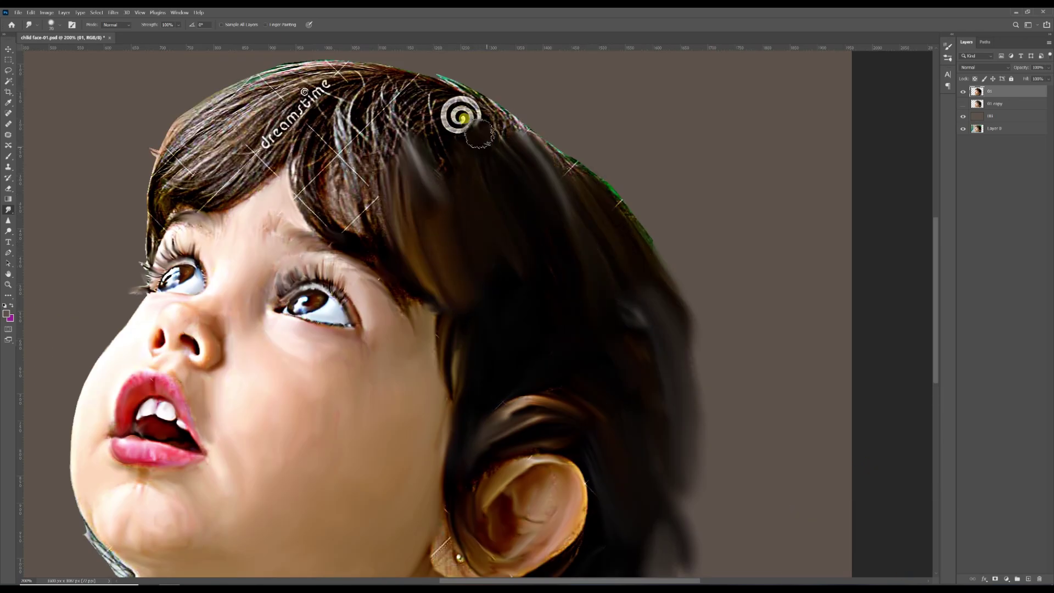
# - Smudge the fringe and crown hair into smooth strands with a smaller brush, blending out the watermark
pyautogui.press('[')
pyautogui.press('[')
pyautogui.press('[')
pyautogui.press('[')
pyautogui.press('[')
pyautogui.moveTo(432, 102)
pyautogui.mouseDown()
pyautogui.moveTo(439, 145)
pyautogui.moveTo(461, 129)
pyautogui.moveTo(416, 97)
pyautogui.moveTo(379, 109)
pyautogui.moveTo(376, 233)
pyautogui.moveTo(364, 239)
pyautogui.moveTo(311, 97)
pyautogui.moveTo(222, 166)
pyautogui.moveTo(278, 83)
pyautogui.moveTo(346, 103)
pyautogui.moveTo(161, 156)
pyautogui.moveTo(141, 266)
pyautogui.mouseUp()
pyautogui.moveTo(529, 133); pyautogui.dragTo(595, 184)
pyautogui.moveTo(466, 94); pyautogui.dragTo(379, 71)
# - Soften the back edge of the hair, the nape and the fringe of pixels beside the chin with a larger smudge brush
pyautogui.press(']')
pyautogui.press(']')
pyautogui.press(']')
pyautogui.moveTo(673, 311)
pyautogui.mouseDown()
pyautogui.moveTo(670, 280)
pyautogui.moveTo(700, 406)
pyautogui.mouseUp()
pyautogui.moveTo(657, 353)
pyautogui.mouseDown()
pyautogui.moveTo(642, 299)
pyautogui.moveTo(643, 215)
pyautogui.mouseUp()
pyautogui.moveTo(667, 395); pyautogui.dragTo(695, 351)
pyautogui.press(']')
pyautogui.press(']')
pyautogui.press(']')
pyautogui.moveTo(604, 457); pyautogui.dragTo(566, 521)
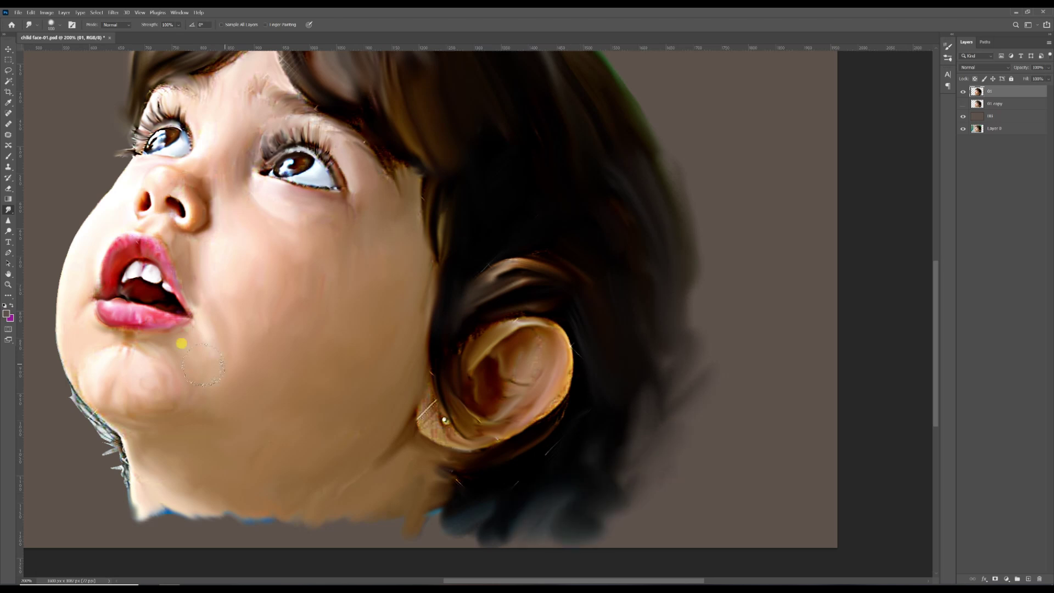
pyautogui.moveTo(66, 402); pyautogui.dragTo(62, 395)
pyautogui.hotkey('ctrl', '1')
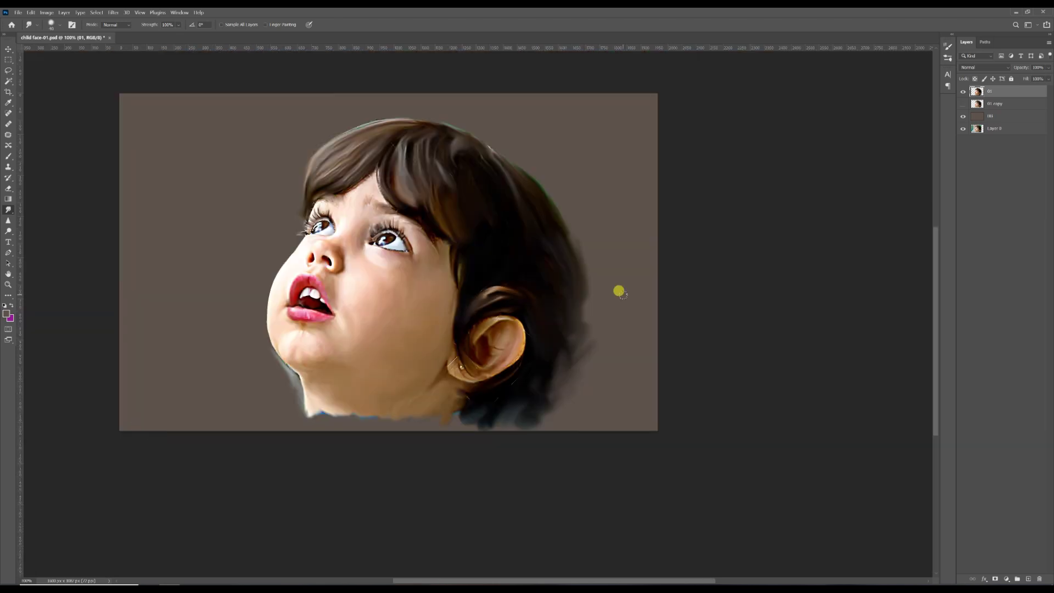
# - Extend the canvas slightly with the Crop tool and add a layer named Color directly beneath the face layer 01
pyautogui.press('c')
pyautogui.moveTo(653, 296); pyautogui.dragTo(662, 297)
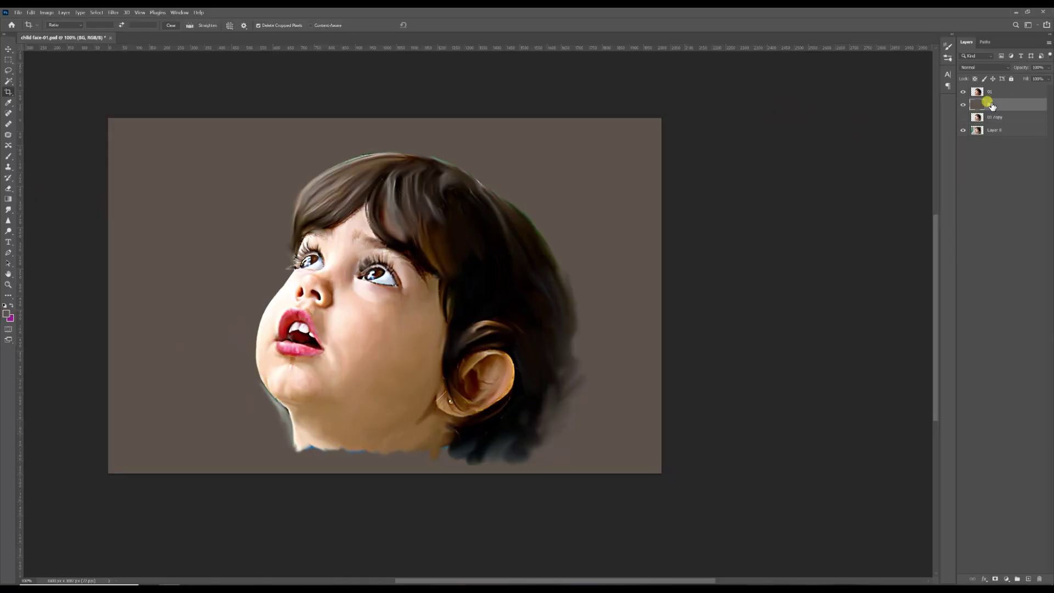
pyautogui.click(1005, 107)
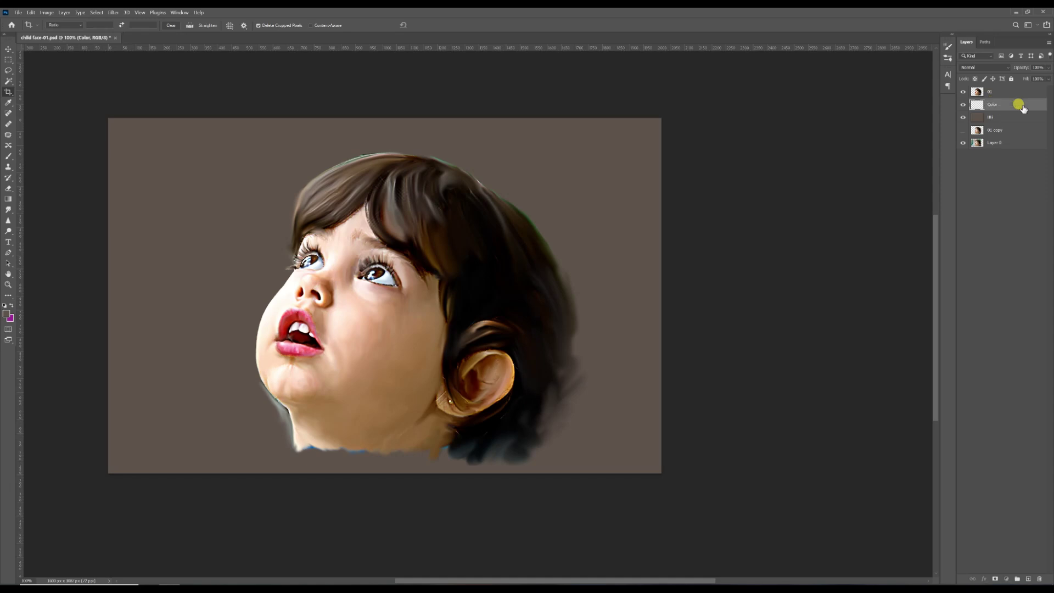
# - Choose a textured painting brush from the Background Brush set and enlarge it
pyautogui.press('b')
pyautogui.click(70, 24)
pyautogui.scroll(-3, 939, 159)
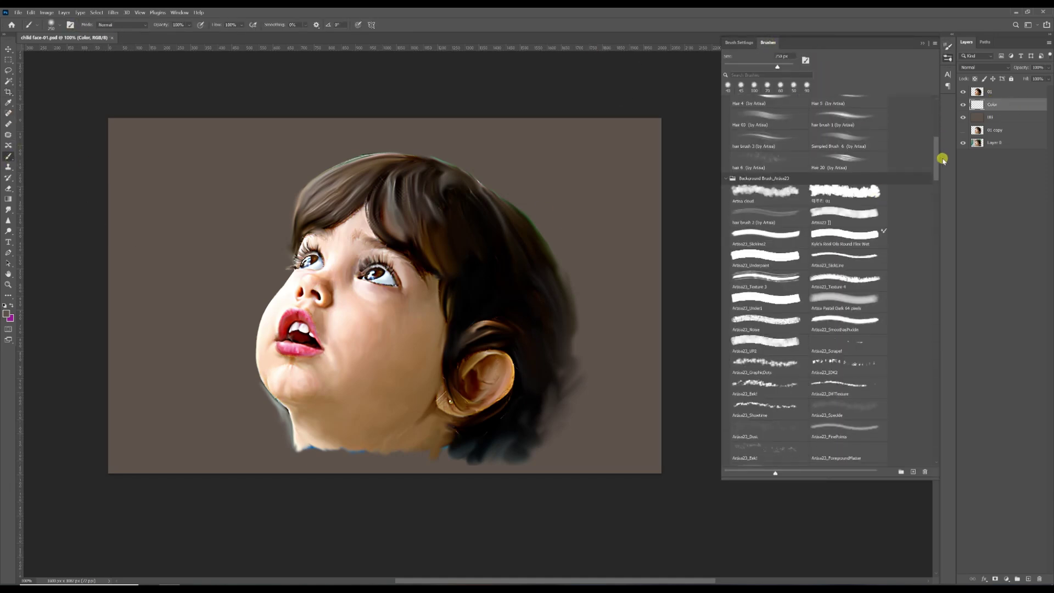
pyautogui.click(923, 43)
pyautogui.press(']')
pyautogui.press(']')
pyautogui.press(']')
# - Set a dark reddish-brown foreground colour and paint large textured patches behind the head and in front of the face
pyautogui.click(6, 313)
pyautogui.click(595, 349)
pyautogui.click(737, 278)
pyautogui.press(']')
pyautogui.press(']')
pyautogui.press(']')
pyautogui.press(']')
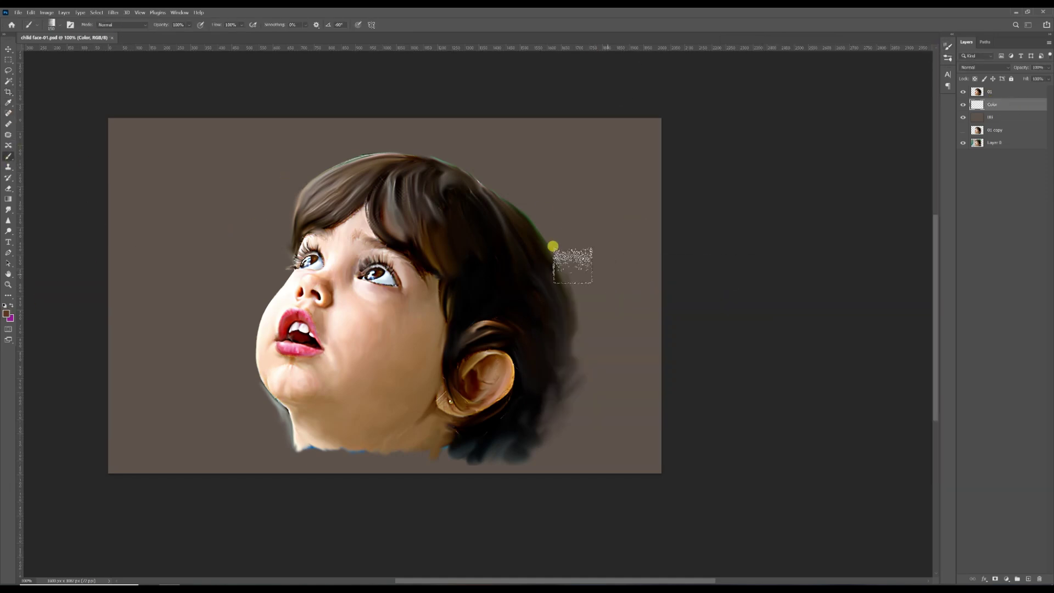
pyautogui.moveTo(576, 267); pyautogui.dragTo(538, 213)
pyautogui.moveTo(291, 238)
pyautogui.mouseDown()
pyautogui.moveTo(273, 270)
pyautogui.moveTo(214, 245)
pyautogui.mouseUp()
pyautogui.press(']')
pyautogui.press(']')
pyautogui.press(']')
pyautogui.moveTo(576, 346)
pyautogui.mouseDown()
pyautogui.moveTo(538, 369)
pyautogui.moveTo(576, 350)
pyautogui.mouseUp()
pyautogui.moveTo(610, 382); pyautogui.dragTo(622, 422)
# - Switch the foreground colour to orange and paint a textured patch in the background before the eyes
pyautogui.click(6, 313)
pyautogui.click(635, 297)
pyautogui.click(736, 278)
pyautogui.moveTo(242, 273); pyautogui.dragTo(204, 254)
# - Paint yellow texture in the background's upper corner facing the child, then add sampled golden orange behind the head
pyautogui.click(6, 313)
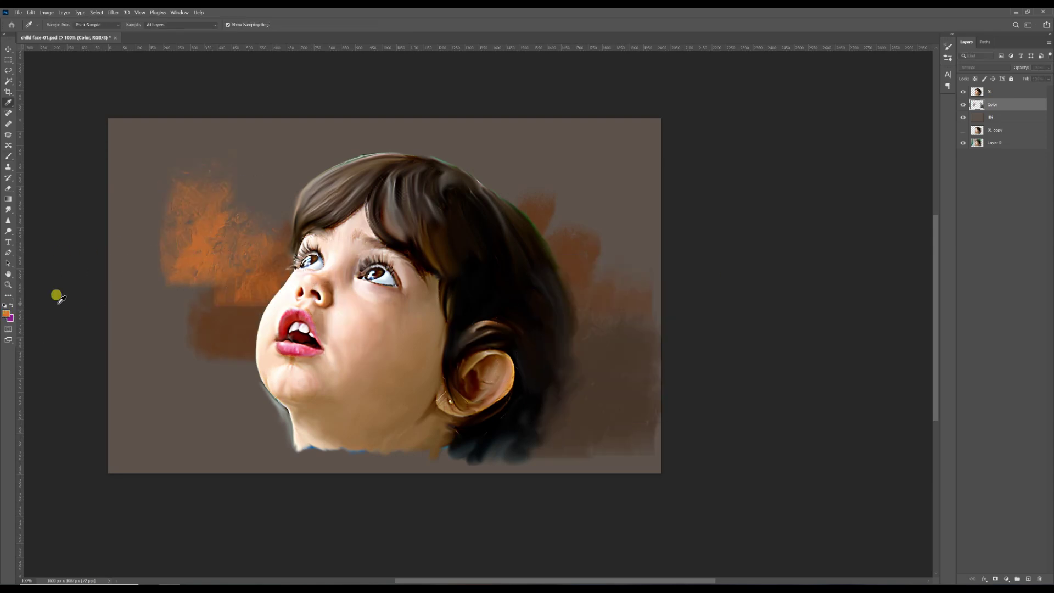
pyautogui.click(667, 370)
pyautogui.click(631, 290)
pyautogui.click(736, 277)
pyautogui.moveTo(219, 158)
pyautogui.mouseDown()
pyautogui.moveTo(220, 225)
pyautogui.moveTo(193, 111)
pyautogui.moveTo(206, 264)
pyautogui.mouseUp()
pyautogui.keyDown('alt'); pyautogui.click(225, 217); pyautogui.keyUp('alt')
pyautogui.moveTo(586, 255); pyautogui.dragTo(607, 295)
# - Sample the near-black tone at the nape and paint dark texture behind the head and below the ear
pyautogui.keyDown('alt'); pyautogui.click(513, 445); pyautogui.keyUp('alt')
pyautogui.moveTo(615, 274); pyautogui.dragTo(608, 313)
pyautogui.moveTo(580, 400); pyautogui.dragTo(563, 434)
pyautogui.moveTo(568, 215); pyautogui.dragTo(587, 198)
pyautogui.moveTo(543, 433); pyautogui.dragTo(495, 439)
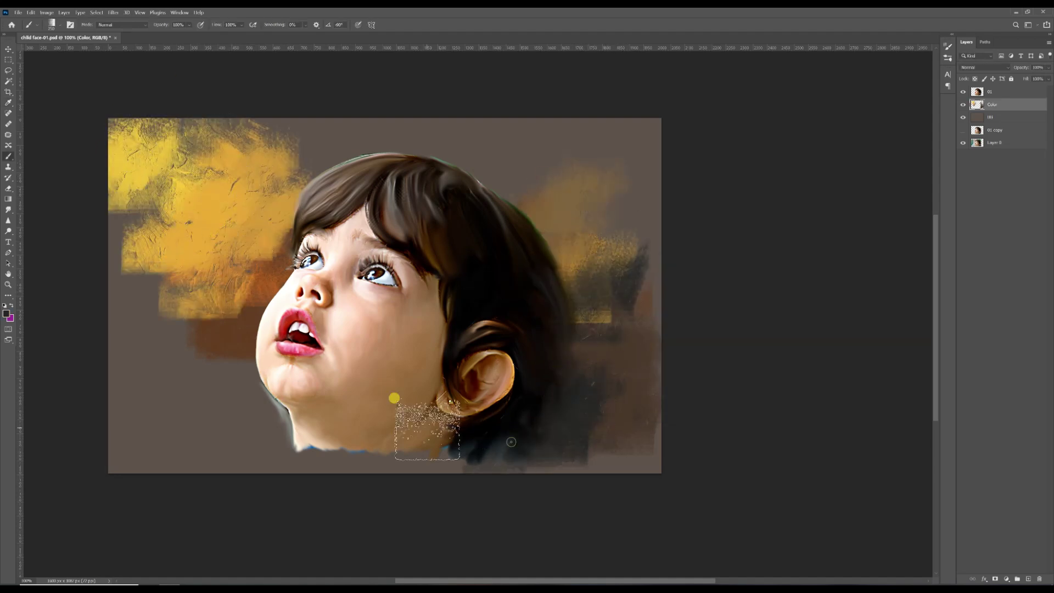
# - Paint sampled orange-brown beside the chin and sampled dark hair brown beside the neck and behind the head
pyautogui.keyDown('alt'); pyautogui.click(227, 298); pyautogui.keyUp('alt')
pyautogui.moveTo(214, 346); pyautogui.dragTo(234, 419)
pyautogui.keyDown('alt'); pyautogui.click(416, 264); pyautogui.keyUp('alt')
pyautogui.moveTo(237, 379)
pyautogui.mouseDown()
pyautogui.moveTo(280, 419)
pyautogui.moveTo(252, 422)
pyautogui.mouseUp()
pyautogui.moveTo(585, 285)
pyautogui.mouseDown()
pyautogui.moveTo(608, 305)
pyautogui.moveTo(638, 427)
pyautogui.mouseUp()
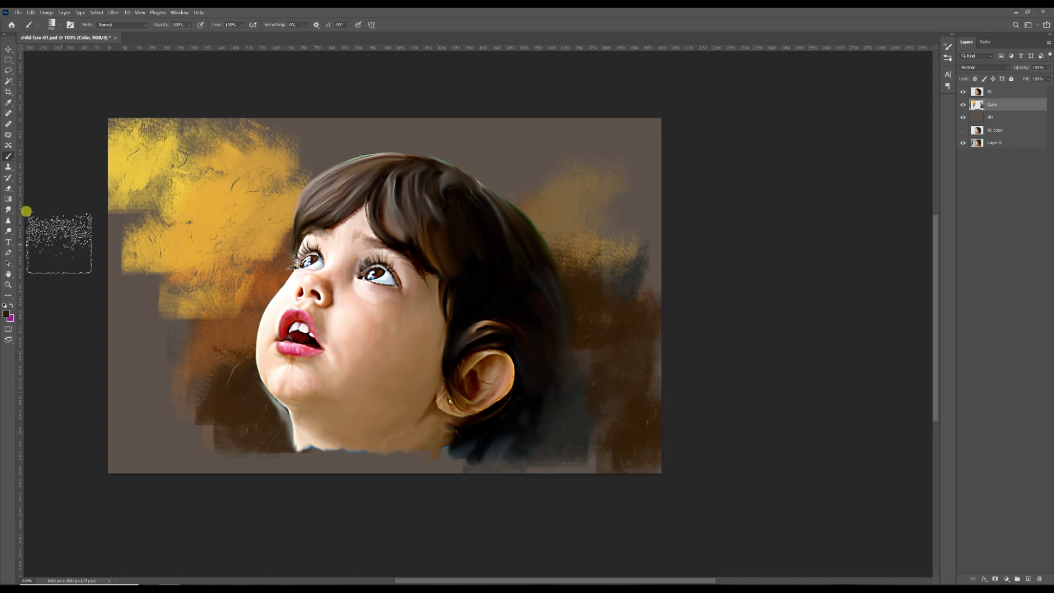
# - Smudge the painted background patches into soft blended colour around the head with a greatly enlarged brush
pyautogui.click(8, 210)
pyautogui.press(']')
pyautogui.press(']')
pyautogui.press(']')
pyautogui.press(']')
pyautogui.press(']')
pyautogui.press(']')
pyautogui.press(']')
pyautogui.press(']')
pyautogui.moveTo(297, 263)
pyautogui.mouseDown()
pyautogui.moveTo(280, 230)
pyautogui.moveTo(219, 334)
pyautogui.moveTo(284, 468)
pyautogui.mouseUp()
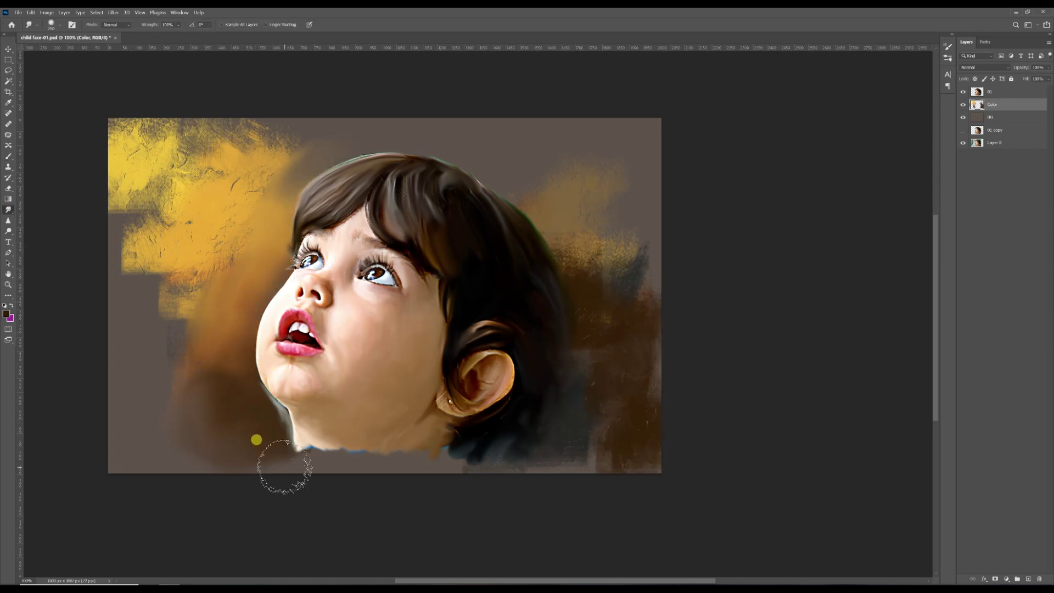
pyautogui.moveTo(549, 445)
pyautogui.mouseDown()
pyautogui.moveTo(626, 415)
pyautogui.moveTo(631, 287)
pyautogui.moveTo(487, 165)
pyautogui.moveTo(565, 322)
pyautogui.mouseUp()
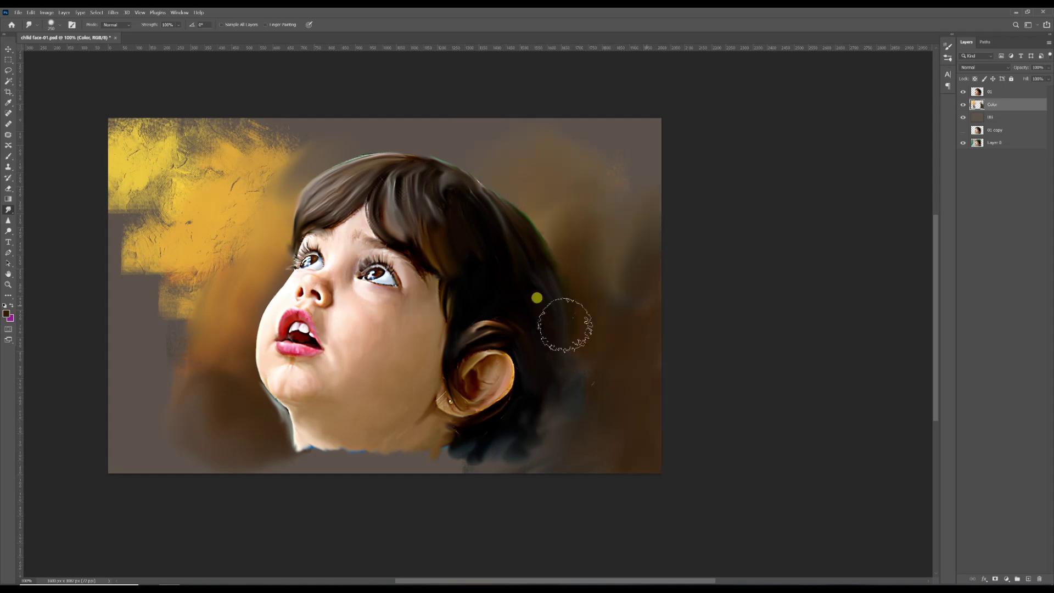
pyautogui.moveTo(288, 172)
pyautogui.mouseDown()
pyautogui.moveTo(132, 197)
pyautogui.moveTo(324, 104)
pyautogui.moveTo(199, 259)
pyautogui.moveTo(298, 431)
pyautogui.moveTo(529, 435)
pyautogui.moveTo(438, 128)
pyautogui.mouseUp()
# - Select layer 01 and smudge the base of the neck and the back hair into the background, adjusting the brush size
pyautogui.hotkey('ctrl', '+')
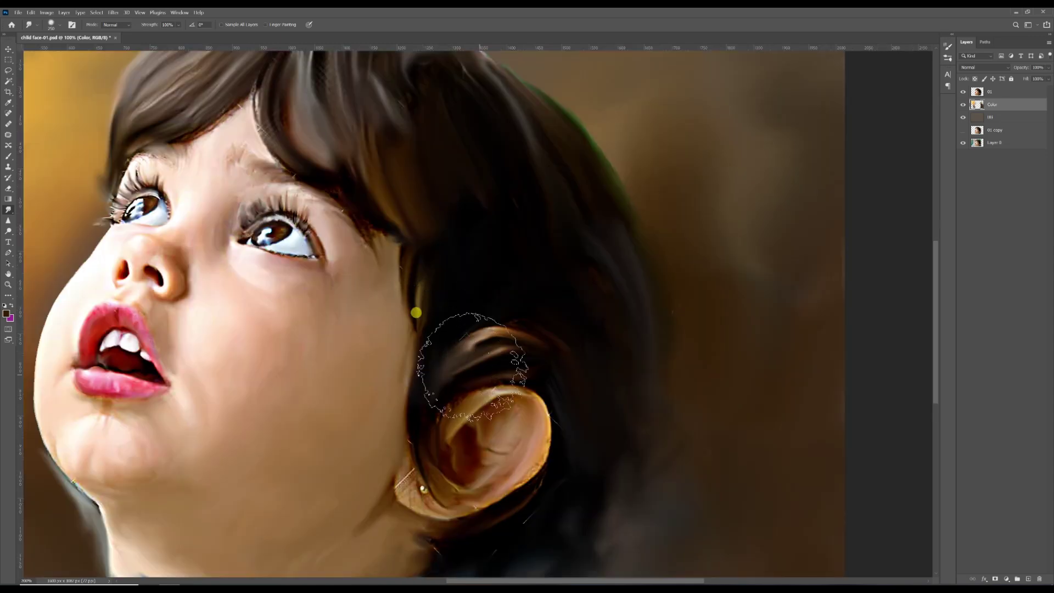
pyautogui.hotkey('ctrl', '-')
pyautogui.keyDown('ctrl'); pyautogui.click(476, 310); pyautogui.keyUp('ctrl')
pyautogui.press(']')
pyautogui.press(']')
pyautogui.moveTo(488, 466)
pyautogui.mouseDown()
pyautogui.moveTo(562, 394)
pyautogui.moveTo(605, 400)
pyautogui.moveTo(568, 451)
pyautogui.moveTo(525, 466)
pyautogui.moveTo(443, 473)
pyautogui.moveTo(399, 458)
pyautogui.moveTo(346, 468)
pyautogui.moveTo(297, 455)
pyautogui.moveTo(233, 475)
pyautogui.moveTo(291, 465)
pyautogui.moveTo(425, 481)
pyautogui.moveTo(600, 424)
pyautogui.moveTo(553, 435)
pyautogui.moveTo(593, 464)
pyautogui.moveTo(636, 405)
pyautogui.moveTo(621, 438)
pyautogui.moveTo(629, 374)
pyautogui.moveTo(604, 292)
pyautogui.mouseUp()
pyautogui.press(']')
pyautogui.press(']')
pyautogui.press(']')
pyautogui.press(']')
pyautogui.press(']')
pyautogui.press('[')
pyautogui.press('[')
pyautogui.press('[')
pyautogui.press('[')
pyautogui.press('[')
pyautogui.press('[')
pyautogui.press('[')
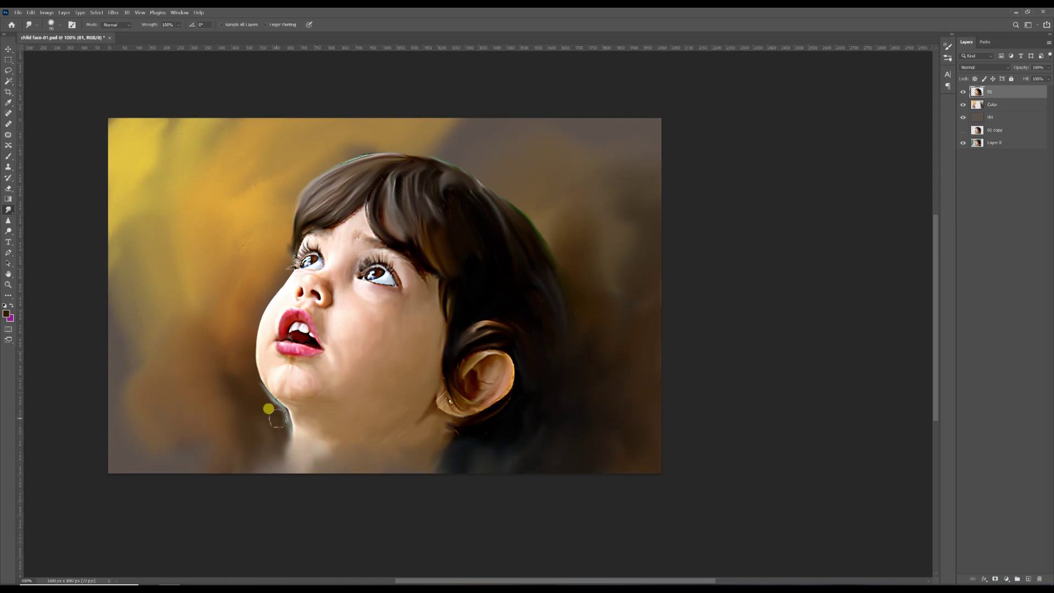
# - Smudge the chin and neck outline into the background and smooth the ear rim and earlobe on layer 01
pyautogui.hotkey('ctrl', '+')
pyautogui.moveTo(164, 376)
pyautogui.mouseDown()
pyautogui.moveTo(190, 422)
pyautogui.moveTo(196, 452)
pyautogui.mouseUp()
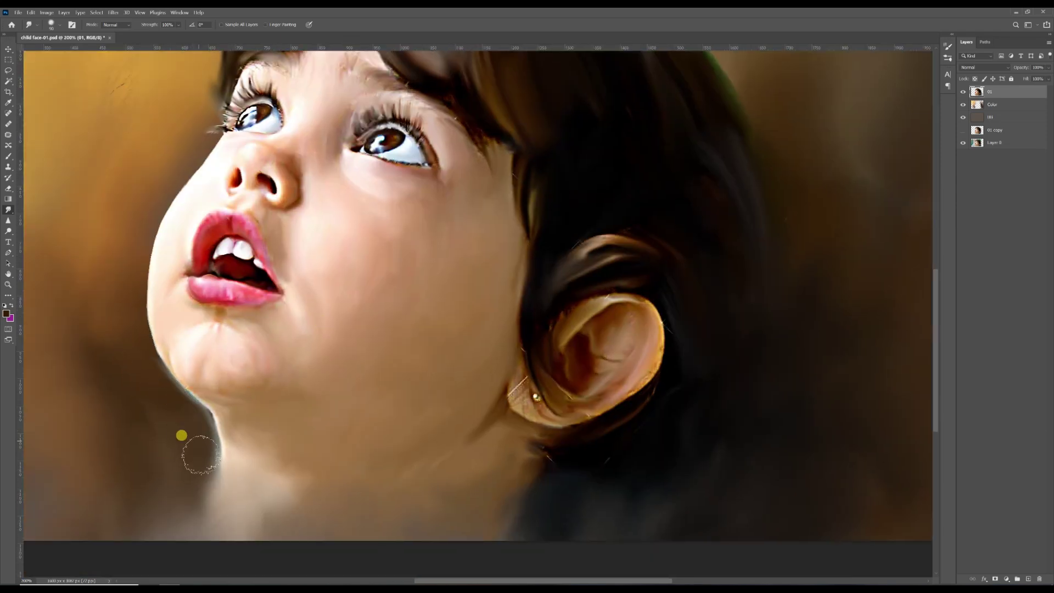
pyautogui.hotkey('ctrl', '-')
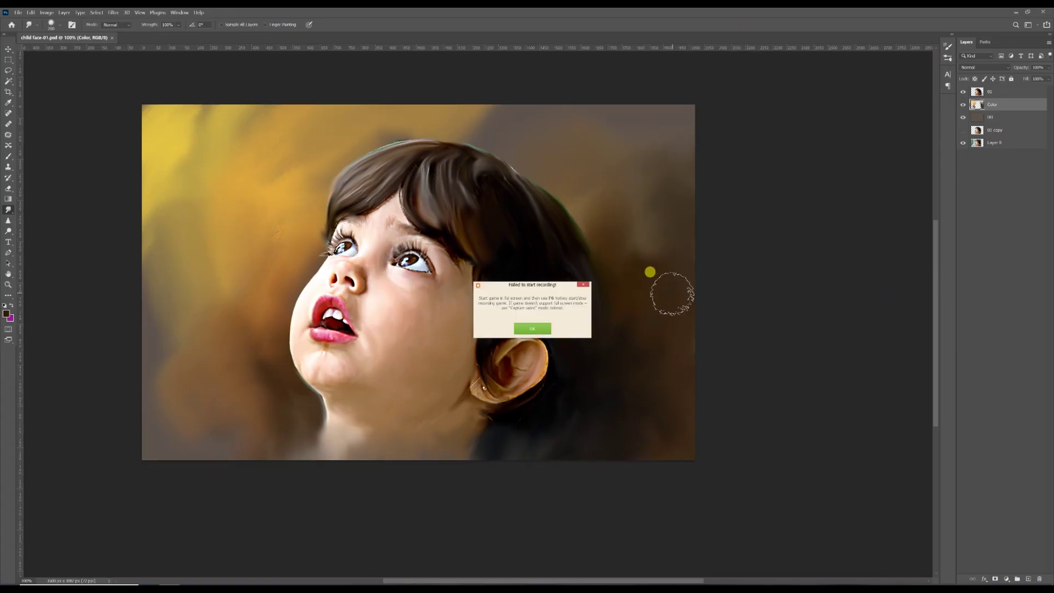
pyautogui.scroll(-4, 637, 349)
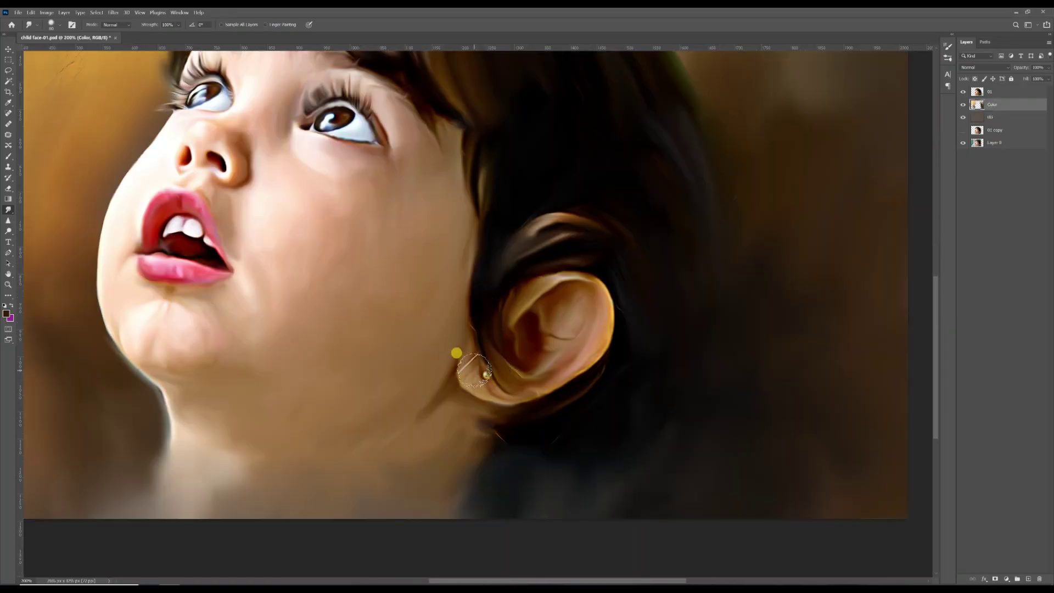
pyautogui.hotkey('alt', ']')
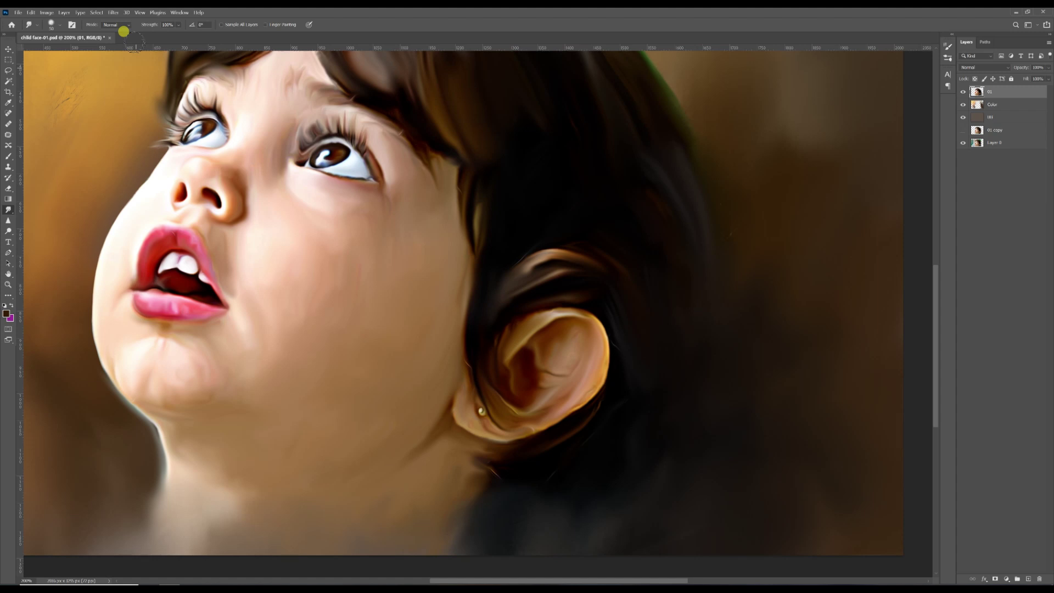
# - Set the smudge strength to 33% and blend the cheek and jaw skin with a larger brush
pyautogui.moveTo(179, 25); pyautogui.dragTo(178, 34)
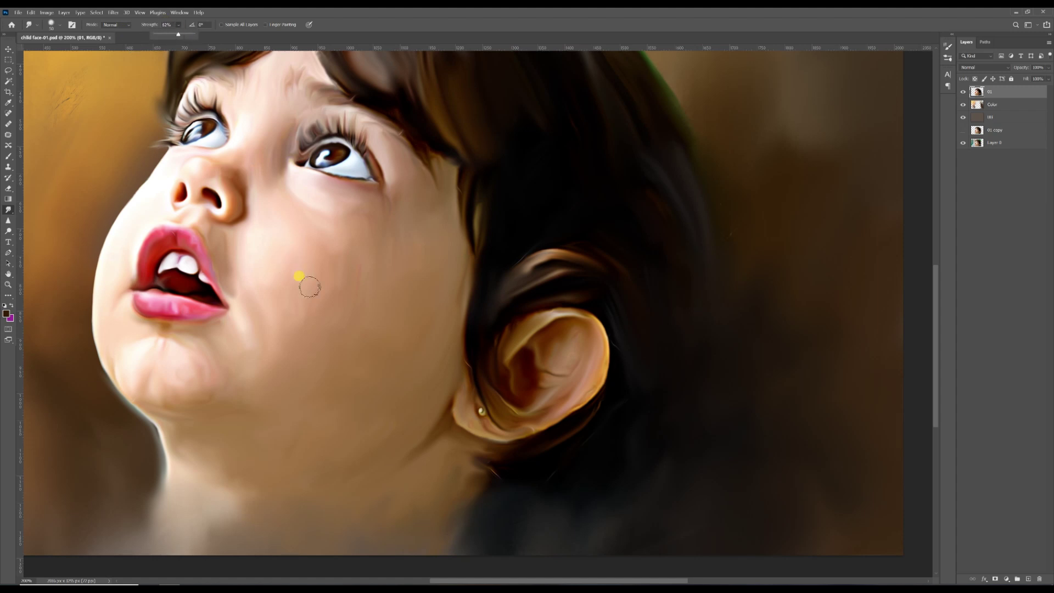
pyautogui.press('3')
pyautogui.press('3')
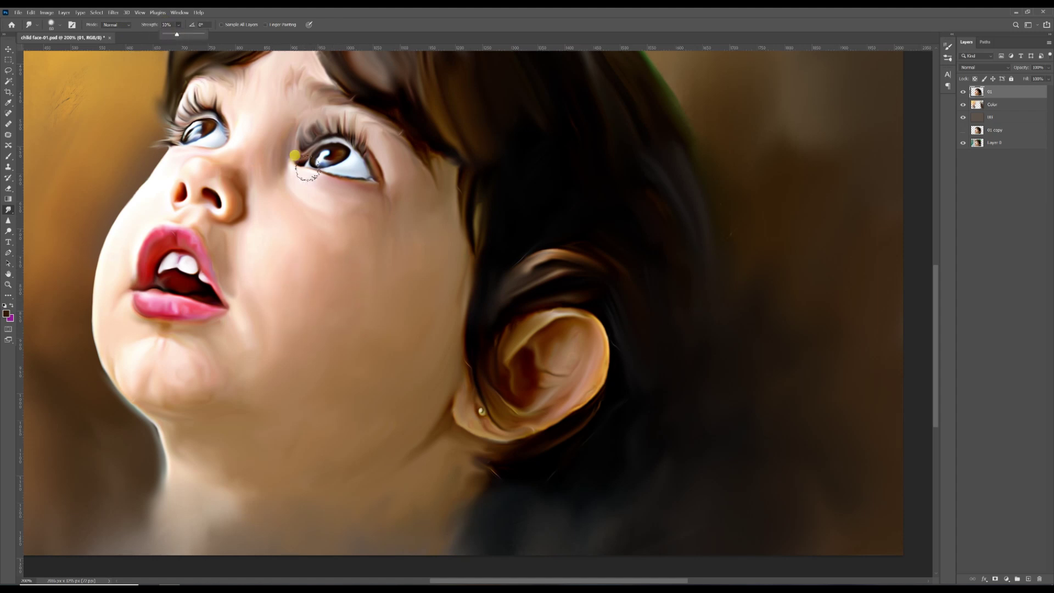
pyautogui.press(']')
pyautogui.press(']')
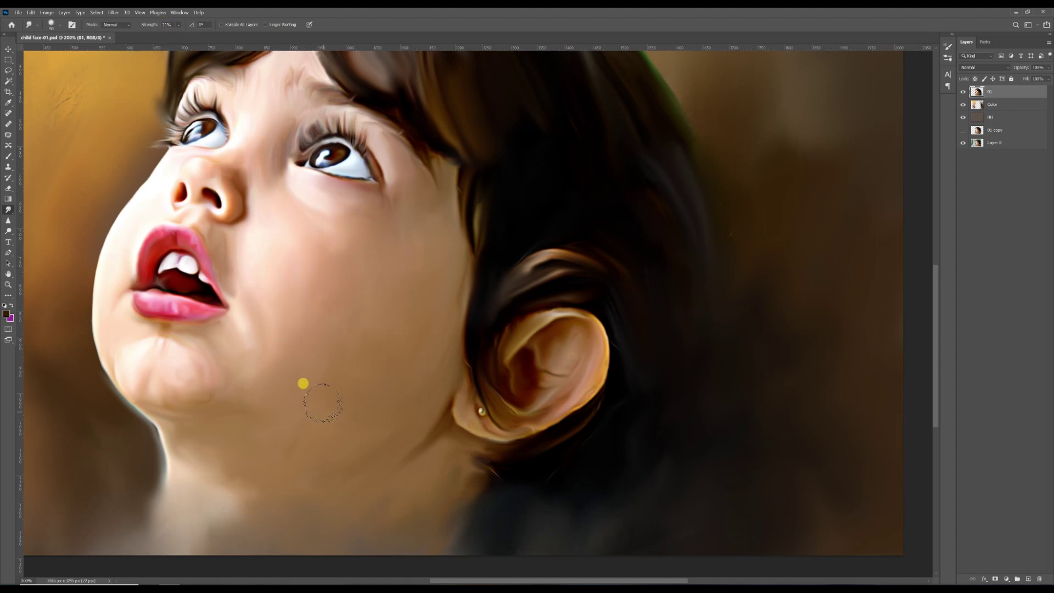
# - Return the smudge strength to 100% and pull fine hair strands out below the ear with a small brush
pyautogui.press('[')
pyautogui.press('[')
pyautogui.press('[')
pyautogui.press('0')
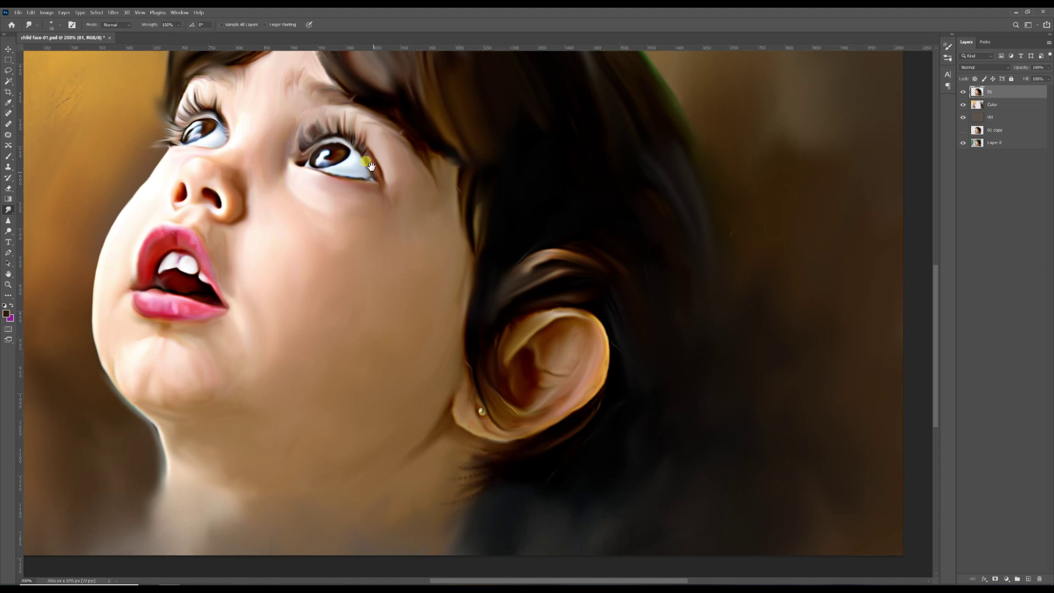
# - Smudge fine flowing strands through the fringe and the hair on top of the head
pyautogui.moveTo(366, 162); pyautogui.dragTo(379, 325)
pyautogui.hotkey('ctrl', '+')
pyautogui.scroll(2, 353, 195)
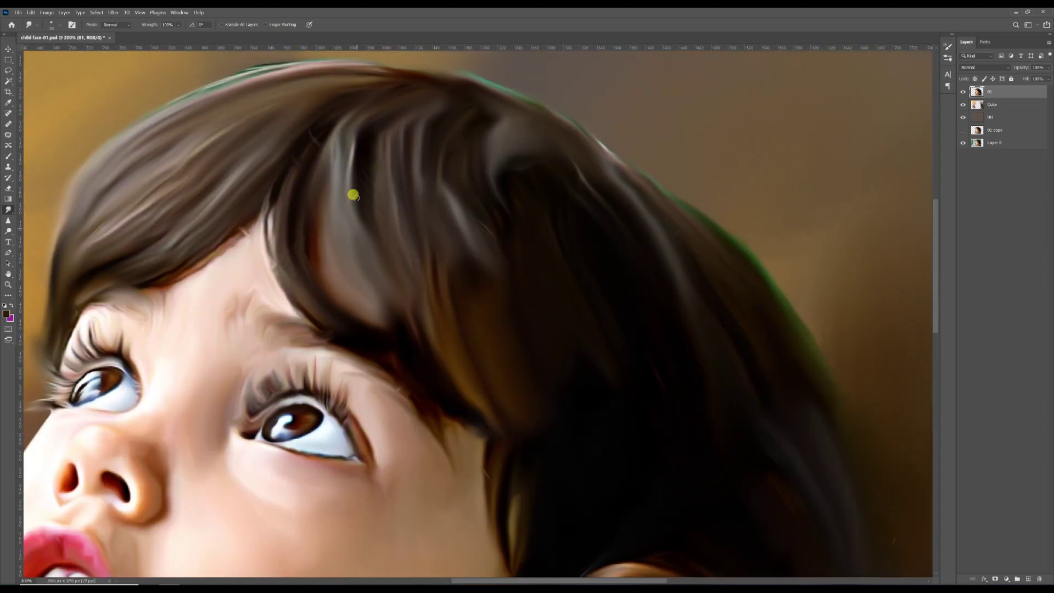
pyautogui.moveTo(362, 100)
pyautogui.mouseDown()
pyautogui.moveTo(397, 300)
pyautogui.moveTo(348, 177)
pyautogui.moveTo(354, 161)
pyautogui.moveTo(364, 260)
pyautogui.moveTo(363, 252)
pyautogui.moveTo(351, 311)
pyautogui.moveTo(416, 387)
pyautogui.moveTo(468, 414)
pyautogui.moveTo(502, 328)
pyautogui.moveTo(437, 157)
pyautogui.moveTo(474, 221)
pyautogui.moveTo(450, 286)
pyautogui.moveTo(471, 94)
pyautogui.moveTo(377, 145)
pyautogui.moveTo(410, 92)
pyautogui.moveTo(80, 287)
pyautogui.moveTo(112, 210)
pyautogui.moveTo(280, 91)
pyautogui.moveTo(280, 63)
pyautogui.moveTo(575, 174)
pyautogui.moveTo(568, 112)
pyautogui.moveTo(497, 159)
pyautogui.moveTo(537, 163)
pyautogui.moveTo(643, 270)
pyautogui.mouseUp()
# - Save the document and view the whole painting
pyautogui.hotkey('ctrl', '-')
pyautogui.moveTo(397, 491); pyautogui.dragTo(452, 297)
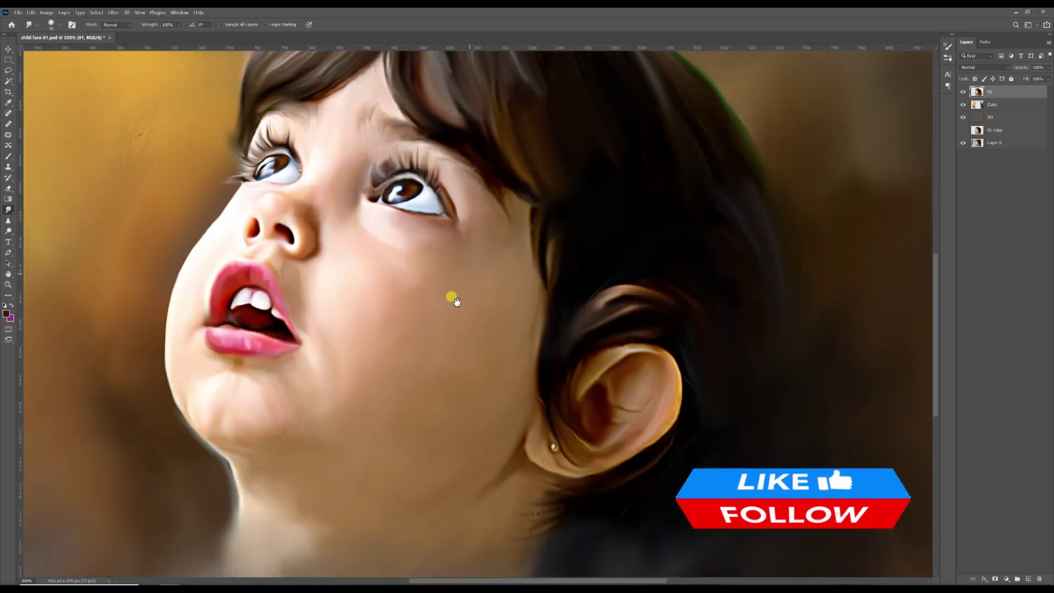
pyautogui.hotkey('ctrl', 's')
pyautogui.hotkey('ctrl', '-')
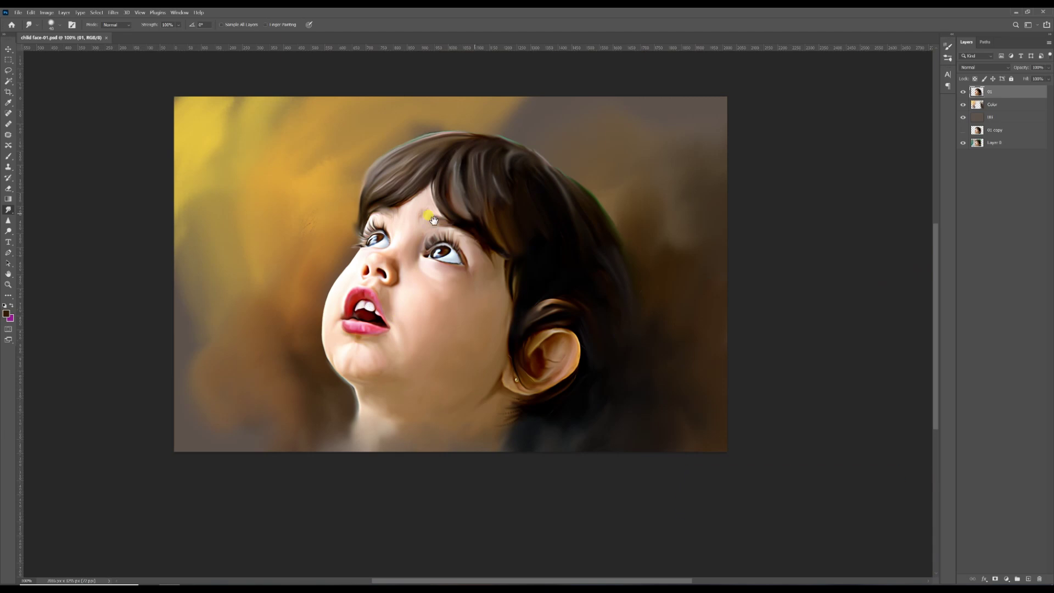
# - Add a new layer above the face layer and name it Color 01
pyautogui.click(1028, 578)
pyautogui.doubleClick(988, 89)
pyautogui.write('Color 01')
pyautogui.press('Return')
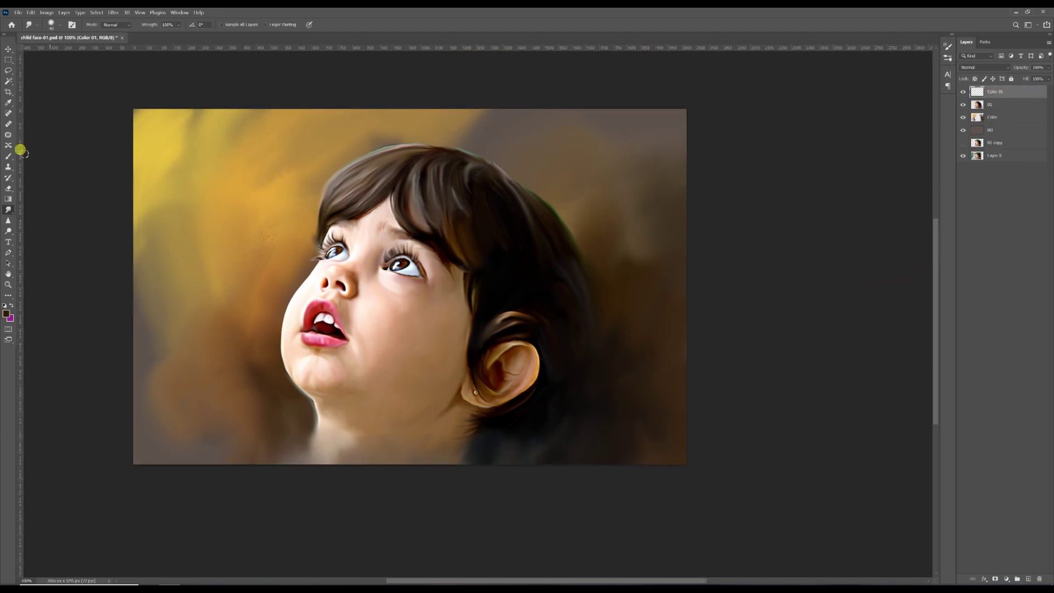
# - Choose a soft round painting brush and set the foreground colour to a dark brownish red
pyautogui.click(8, 156)
pyautogui.click(70, 25)
pyautogui.click(925, 44)
pyautogui.click(6, 314)
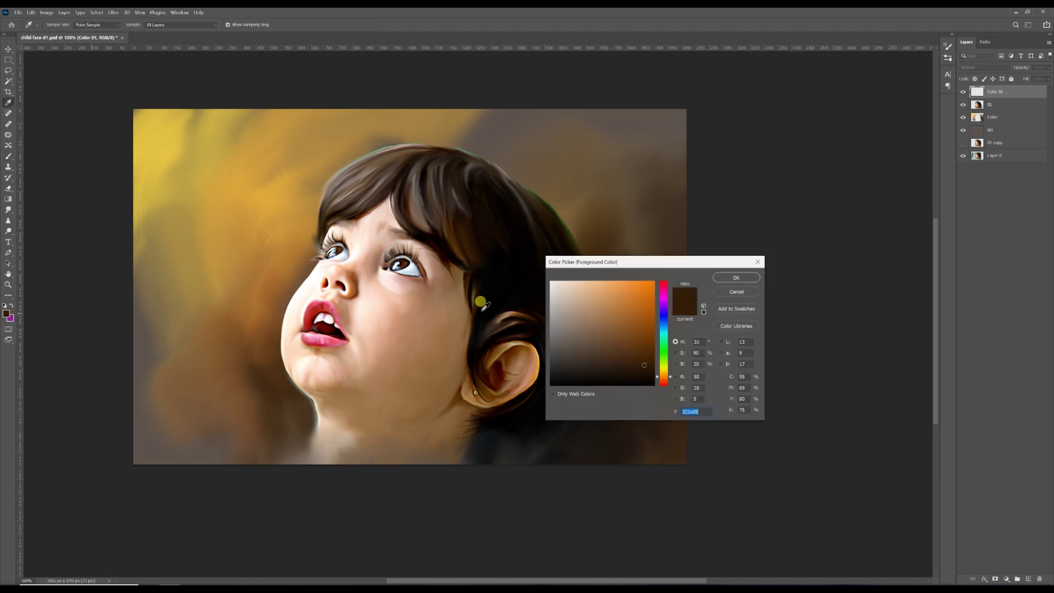
pyautogui.click(665, 282)
pyautogui.click(664, 380)
pyautogui.click(633, 331)
pyautogui.click(734, 279)
# - Set the Color 01 layer to Soft Light and paint blush on the cheek and nose within layer 01's outline selection
pyautogui.click(983, 67)
pyautogui.click(968, 175)
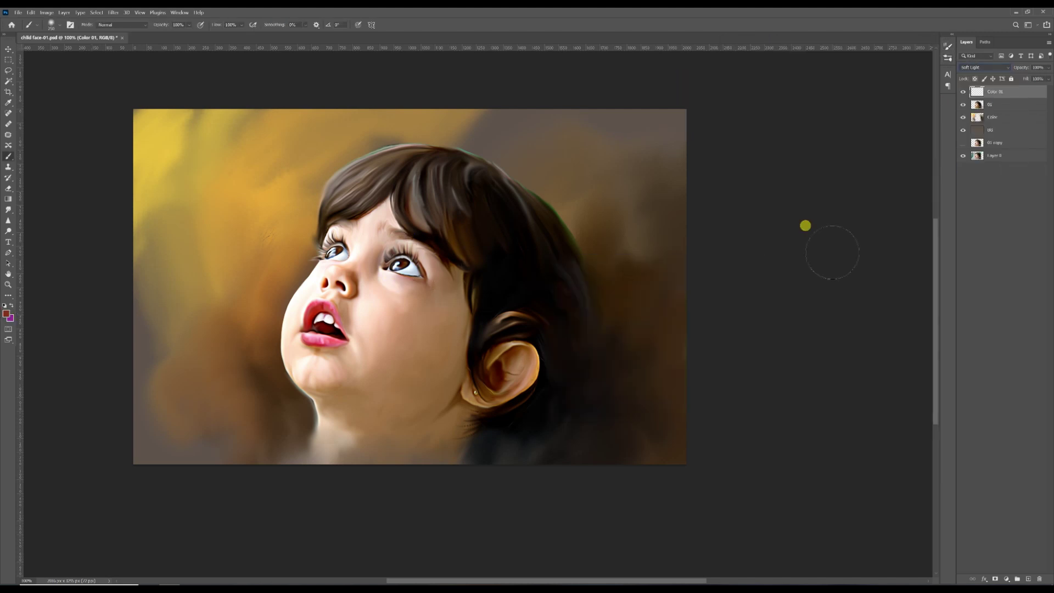
pyautogui.keyDown('ctrl'); pyautogui.click(977, 104); pyautogui.keyUp('ctrl')
pyautogui.moveTo(383, 317)
pyautogui.mouseDown()
pyautogui.moveTo(393, 325)
pyautogui.moveTo(387, 305)
pyautogui.moveTo(336, 282)
pyautogui.mouseUp()
# - Reduce the brush size and tint the chin, the forehead between the brows and the inner ear with the red
pyautogui.press('[')
pyautogui.press('[')
pyautogui.press('[')
pyautogui.press('[')
pyautogui.click(321, 376)
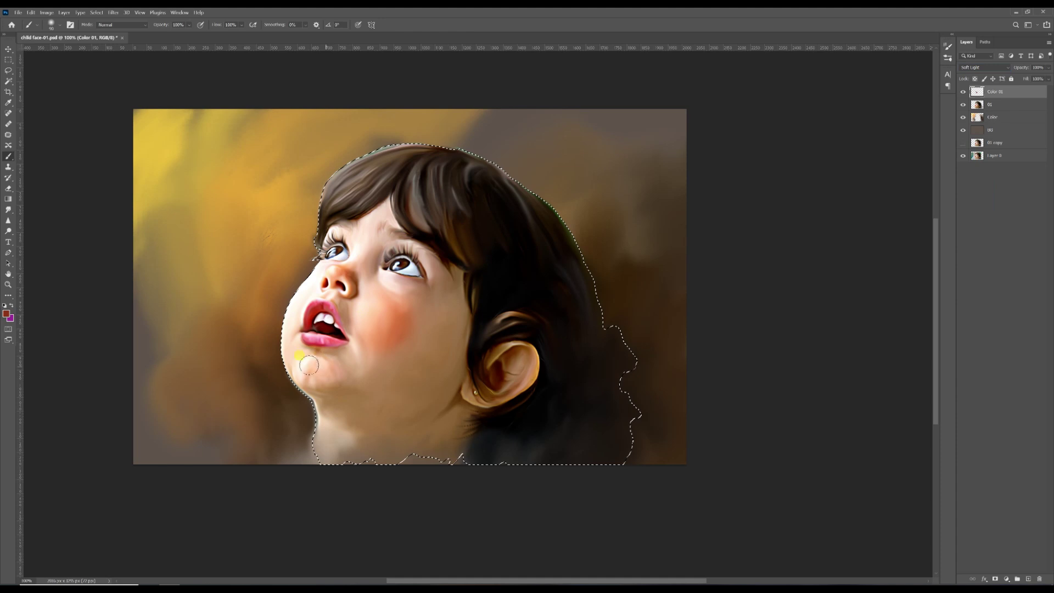
pyautogui.press('[')
pyautogui.press('[')
pyautogui.press('[')
pyautogui.moveTo(383, 217); pyautogui.dragTo(380, 229)
pyautogui.moveTo(514, 362); pyautogui.dragTo(497, 388)
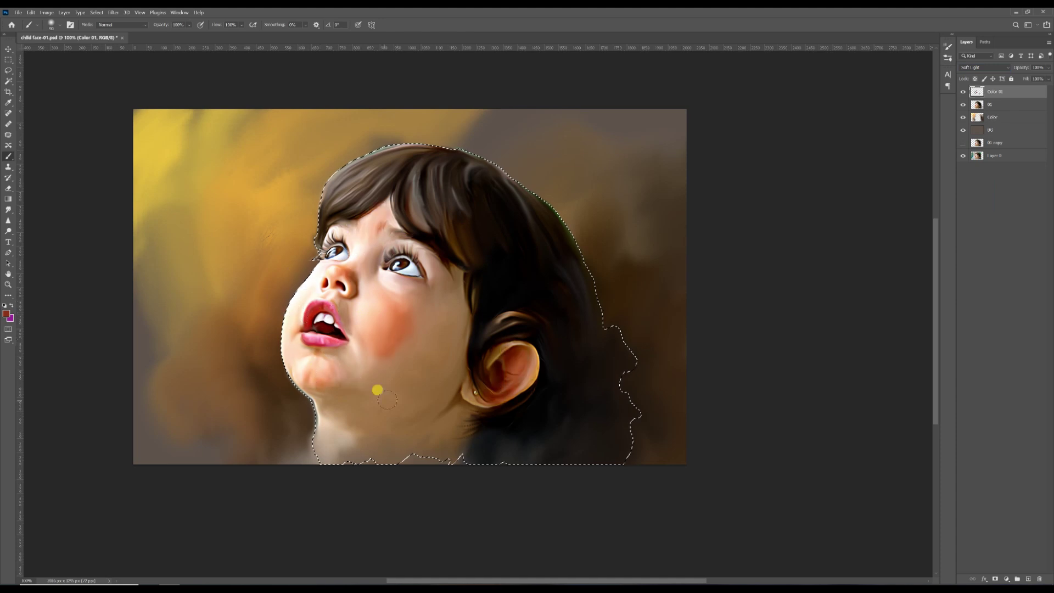
# - Paint more red blush on the outer cheek and chin, keeping the Color 01 layer on Soft Light
pyautogui.moveTo(428, 351); pyautogui.dragTo(406, 324)
pyautogui.click(329, 375)
pyautogui.click(987, 67)
pyautogui.click(972, 176)
# - Shift the Color 01 blush towards a pinker red with a Hue/Saturation adjustment
pyautogui.click(47, 12)
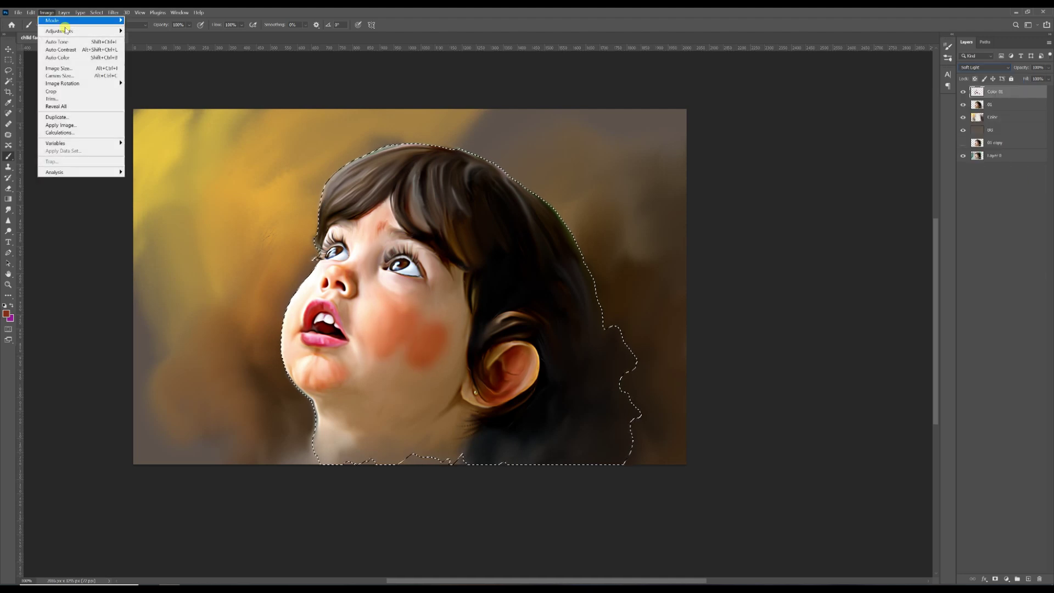
pyautogui.moveTo(66, 30)
pyautogui.click(150, 72)
pyautogui.moveTo(852, 361); pyautogui.dragTo(843, 361)
pyautogui.click(943, 320)
# - Smudge the cheek blush with an enlarged Smudge brush until it blends softly into the surrounding skin
pyautogui.click(8, 210)
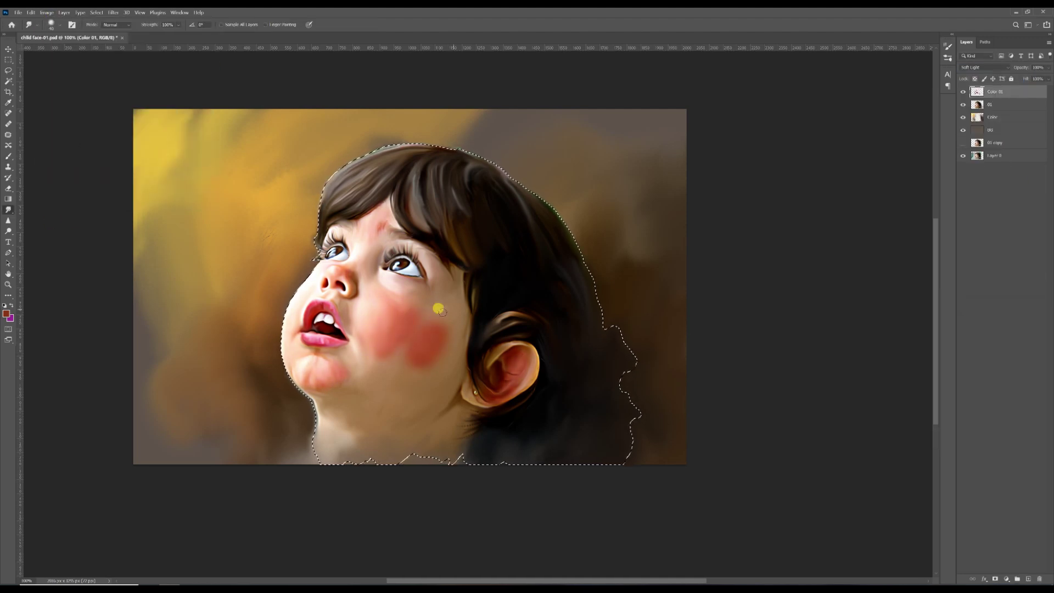
pyautogui.press(']')
pyautogui.press(']')
pyautogui.press(']')
pyautogui.press(']')
pyautogui.press(']')
pyautogui.press(']')
pyautogui.moveTo(387, 304)
pyautogui.mouseDown()
pyautogui.moveTo(374, 286)
pyautogui.moveTo(384, 247)
pyautogui.mouseUp()
pyautogui.moveTo(413, 299)
pyautogui.mouseDown()
pyautogui.moveTo(379, 365)
pyautogui.moveTo(442, 326)
pyautogui.moveTo(408, 371)
pyautogui.moveTo(342, 362)
pyautogui.moveTo(333, 392)
pyautogui.moveTo(291, 332)
pyautogui.mouseUp()
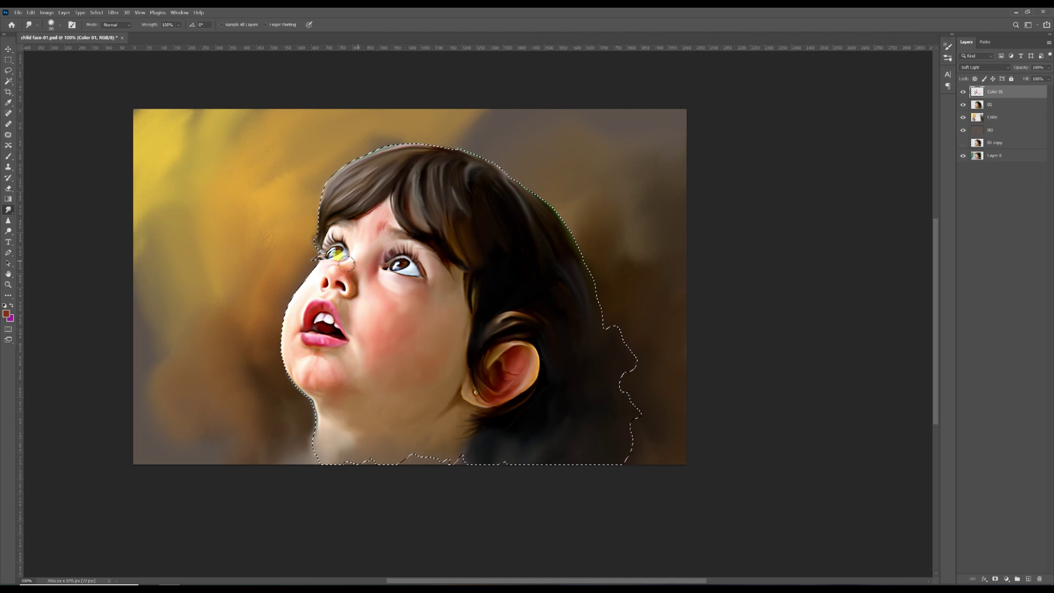
# - Smudge the red tint between the brows, inside the ear and around the mouth, reducing the brush size as needed
pyautogui.moveTo(346, 264)
pyautogui.mouseDown()
pyautogui.moveTo(360, 236)
pyautogui.moveTo(414, 240)
pyautogui.moveTo(344, 234)
pyautogui.mouseUp()
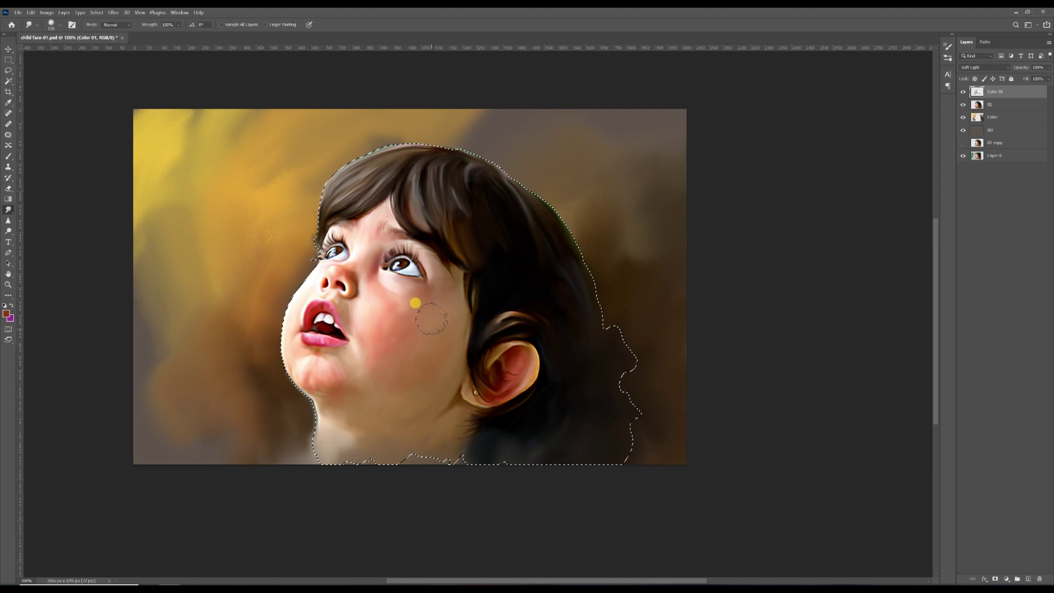
pyautogui.press('[')
pyautogui.moveTo(488, 364)
pyautogui.mouseDown()
pyautogui.moveTo(500, 379)
pyautogui.moveTo(483, 393)
pyautogui.mouseUp()
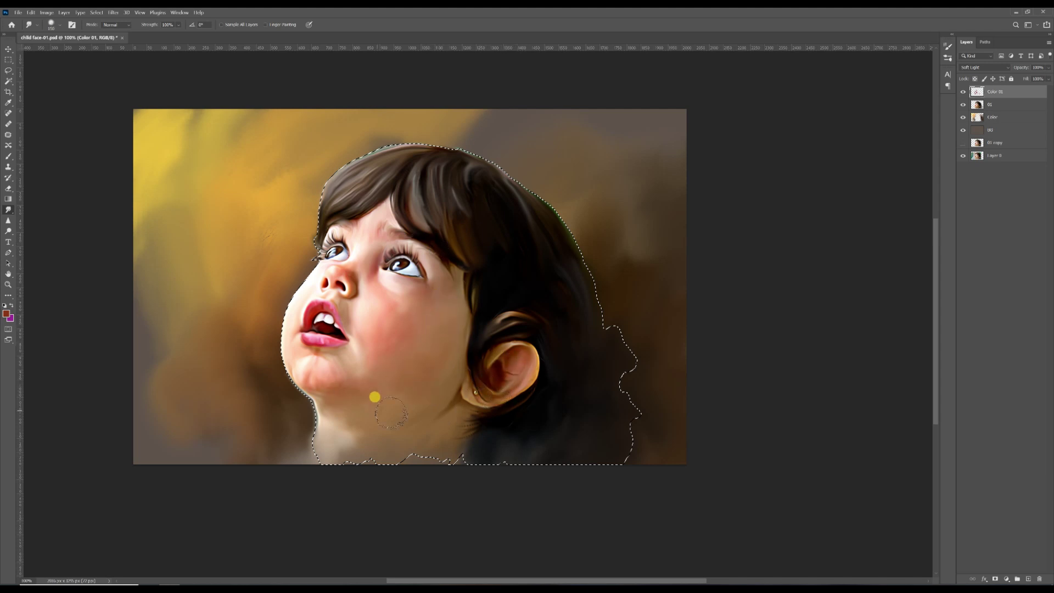
pyautogui.press('[')
pyautogui.press('[')
pyautogui.moveTo(342, 357); pyautogui.dragTo(360, 346)
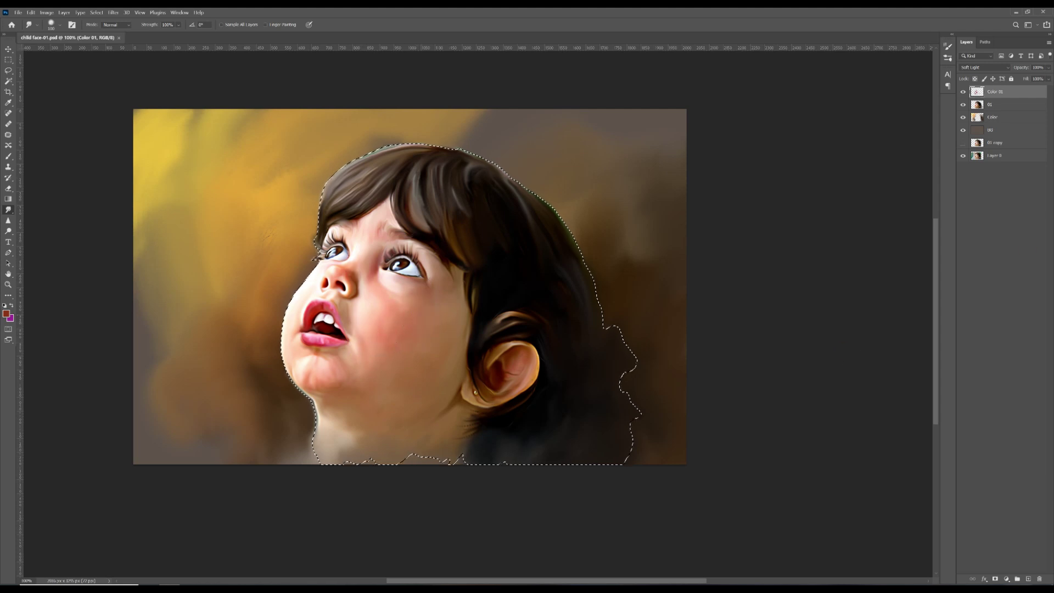
# - Add a new layer named Color 02 above Color 01 and set its blend mode to Soft Light
pyautogui.click(1029, 578)
pyautogui.doubleClick(991, 92)
pyautogui.write('Color 02')
pyautogui.press('Return')
pyautogui.click(985, 67)
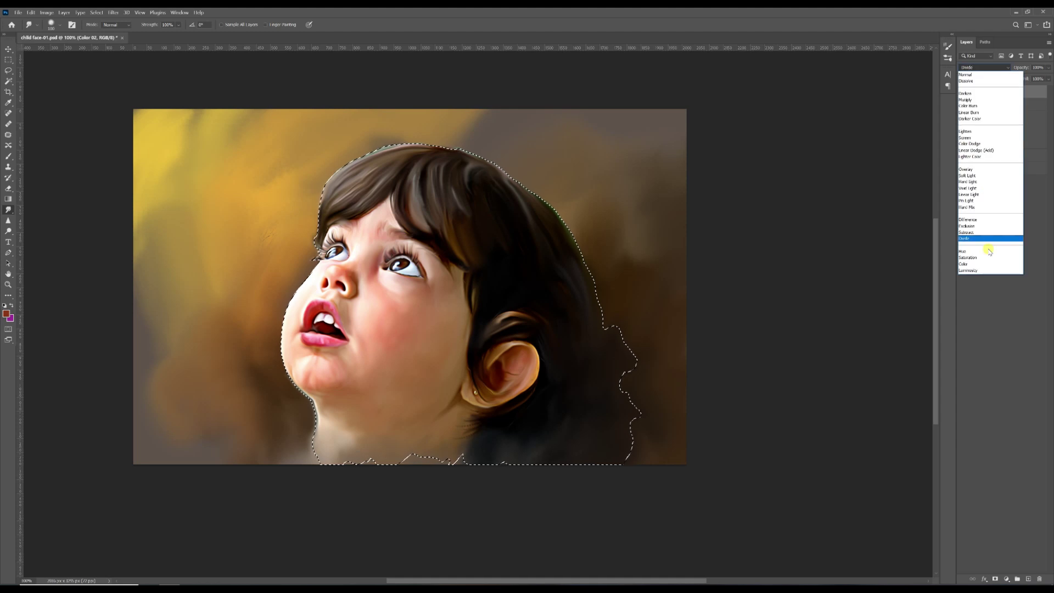
pyautogui.click(990, 181)
# - Switch to the painting brush and set the foreground colour to a dark greyish green
pyautogui.click(8, 156)
pyautogui.click(6, 313)
pyautogui.click(663, 334)
pyautogui.click(582, 354)
pyautogui.click(736, 278)
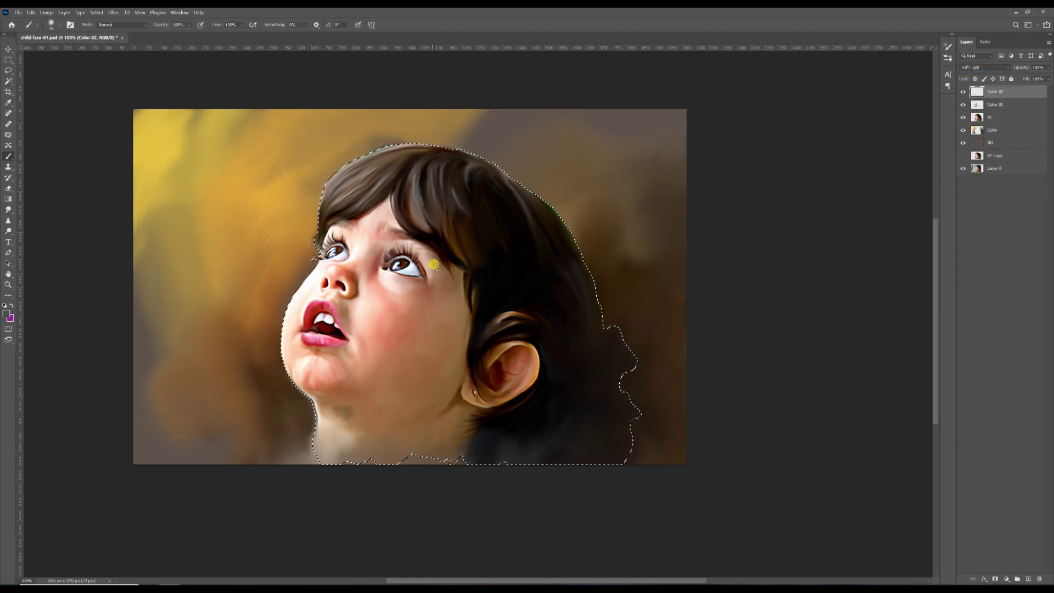
# - Paint dark green shading strokes along the side of the face from the temple to the jaw and on the outer cheek
pyautogui.click(439, 276)
pyautogui.moveTo(458, 290); pyautogui.dragTo(461, 324)
pyautogui.moveTo(457, 345); pyautogui.dragTo(442, 411)
pyautogui.moveTo(458, 412); pyautogui.dragTo(452, 427)
pyautogui.moveTo(430, 356); pyautogui.dragTo(426, 362)
pyautogui.moveTo(438, 324); pyautogui.dragTo(431, 334)
pyautogui.press('[')
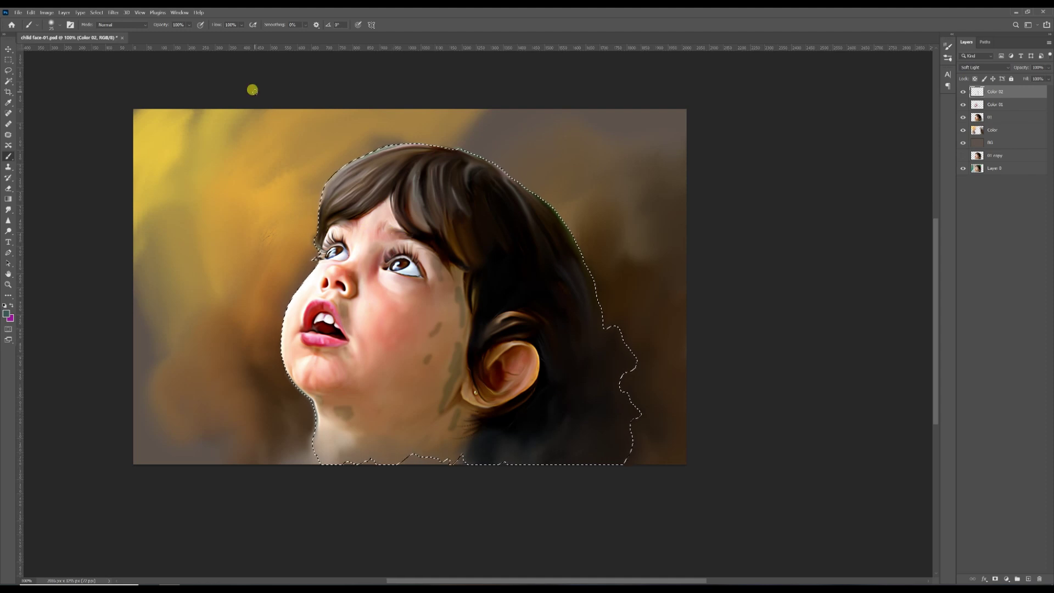
# - Shift the hue of the Color 02 strokes with Hue/Saturation and smudge them into the cheek and jaw
pyautogui.hotkey('alt', 'i')
pyautogui.press('a')
pyautogui.press('h')
pyautogui.moveTo(856, 359); pyautogui.dragTo(827, 357)
pyautogui.press('Return')
pyautogui.press('r')
pyautogui.moveTo(420, 363)
pyautogui.mouseDown()
pyautogui.moveTo(452, 352)
pyautogui.moveTo(431, 415)
pyautogui.moveTo(431, 329)
pyautogui.mouseUp()
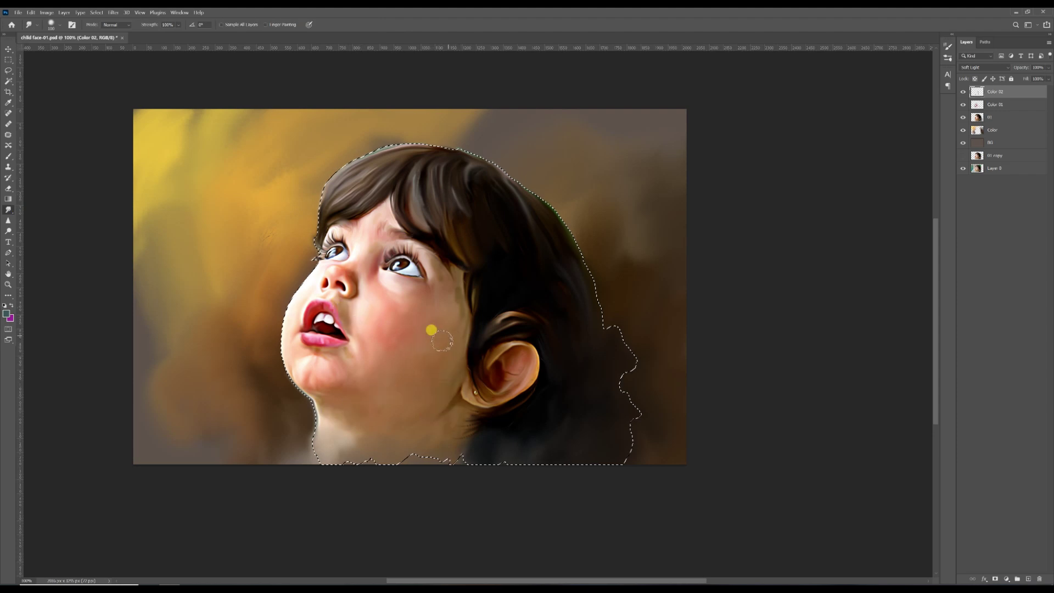
# - Add a new layer above Color 02 and name it Color 3
pyautogui.hotkey('ctrl', 'shift', 'alt', 'n')
pyautogui.doubleClick(1001, 98)
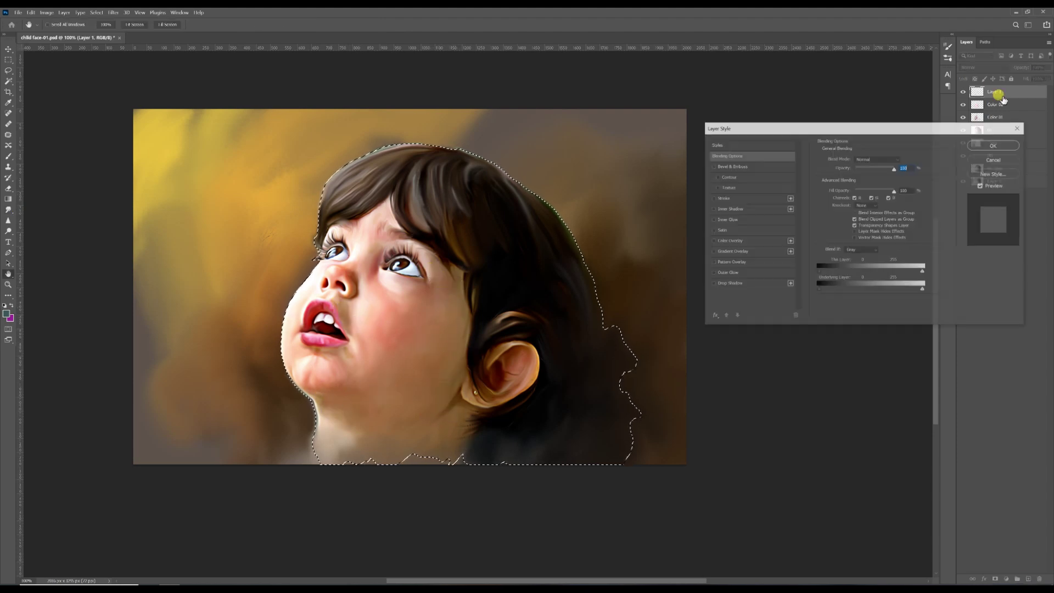
pyautogui.press('Escape')
pyautogui.doubleClick(993, 92)
pyautogui.write('Color 3')
pyautogui.press('Return')
# - Dab light blue over the cheek, chin and neck on the Color 3 layer in Soft Light mode and smudge it in
pyautogui.click(6, 314)
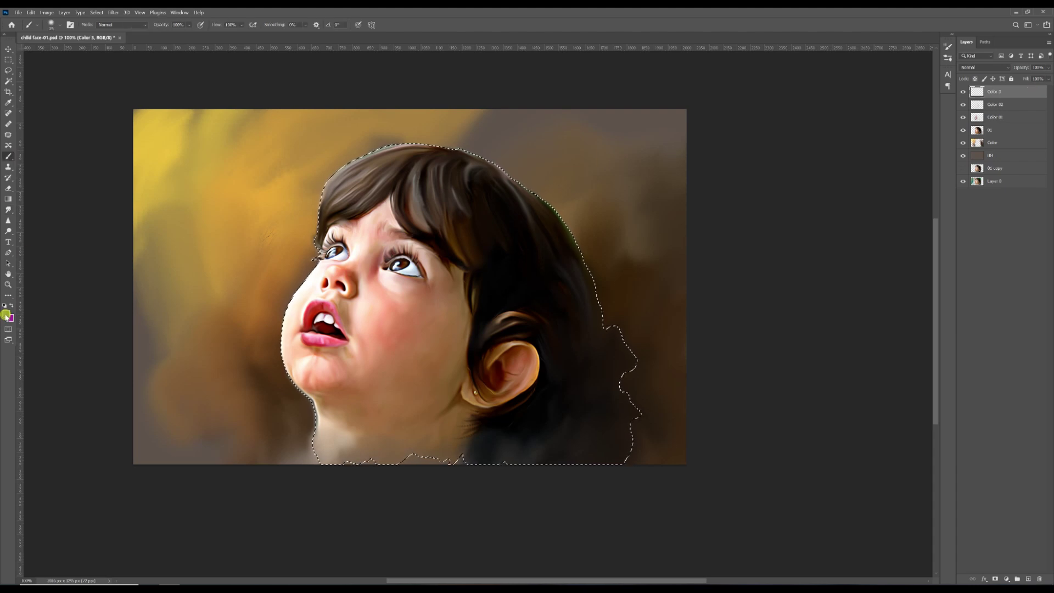
pyautogui.click(752, 273)
pyautogui.click(986, 67)
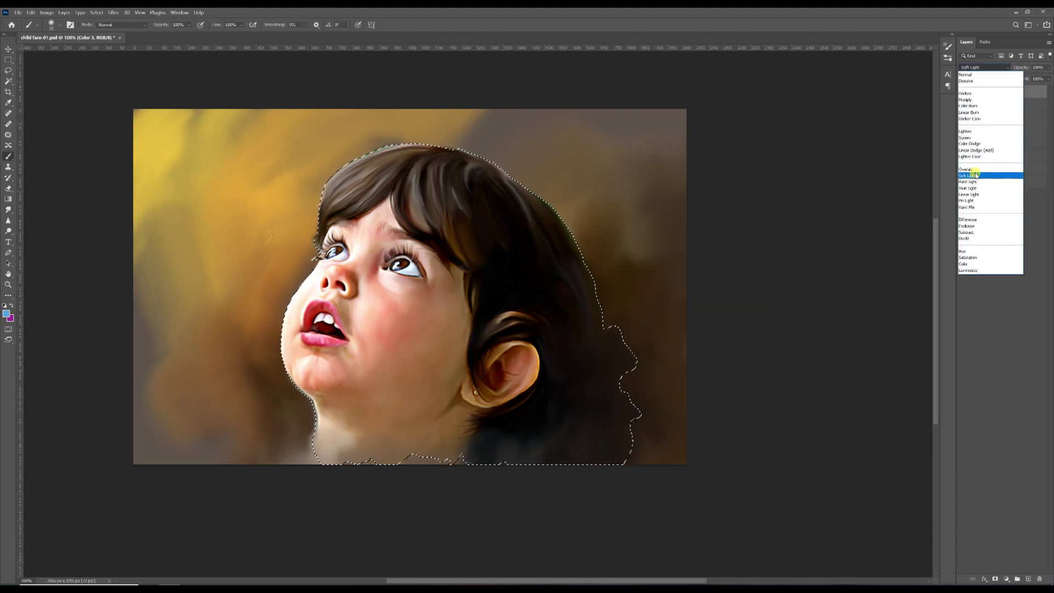
pyautogui.click(983, 174)
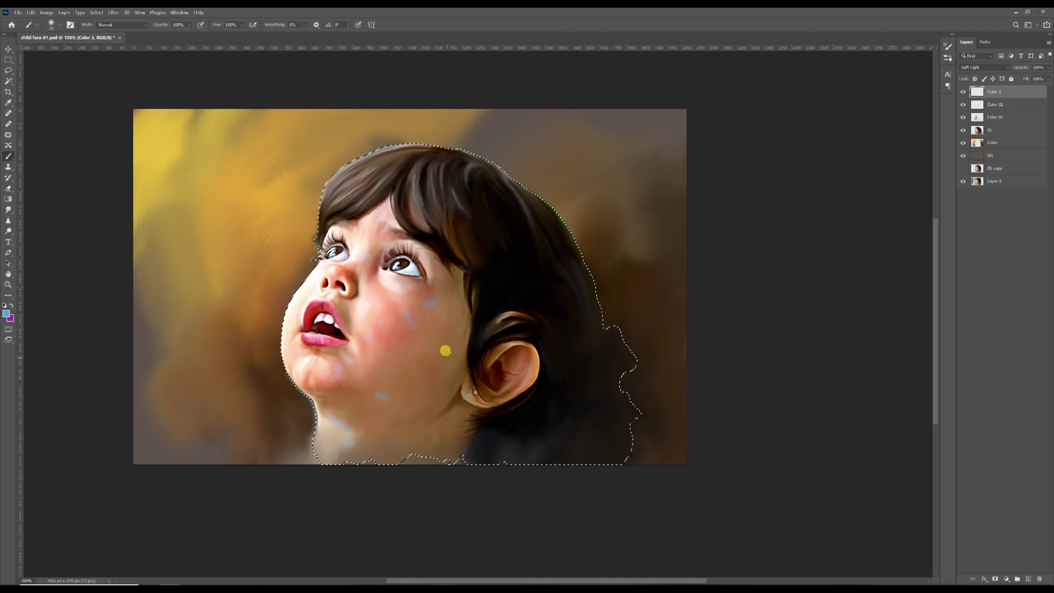
pyautogui.click(9, 209)
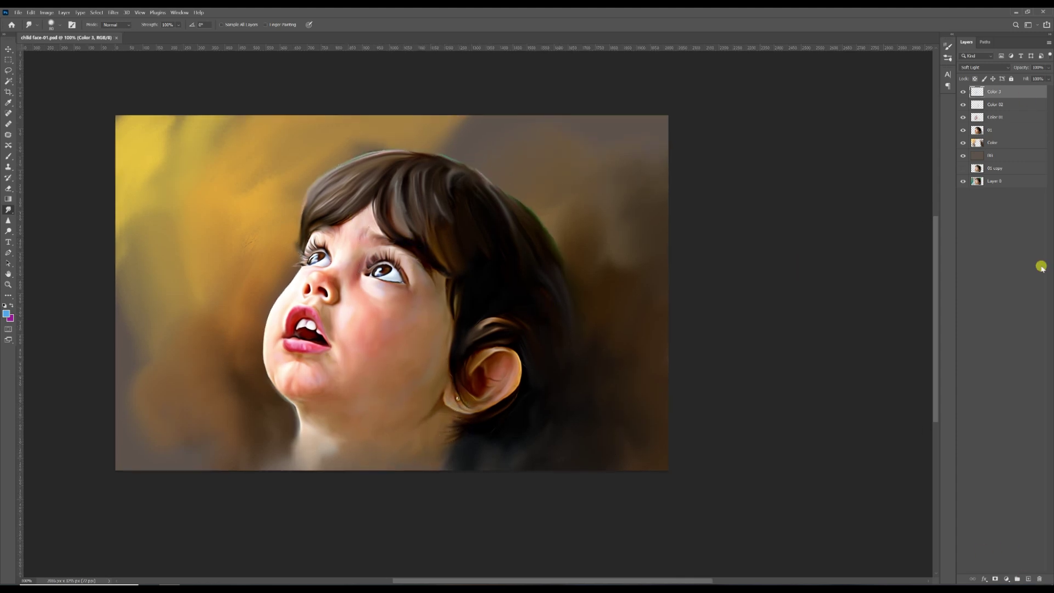
# - Load layer 01's outline as a selection and add a new top layer named Color 04
pyautogui.keyDown('ctrl'); pyautogui.click(976, 131); pyautogui.keyUp('ctrl')
pyautogui.click(1029, 579)
pyautogui.doubleClick(994, 92)
pyautogui.write('Color 04')
pyautogui.press('Return')
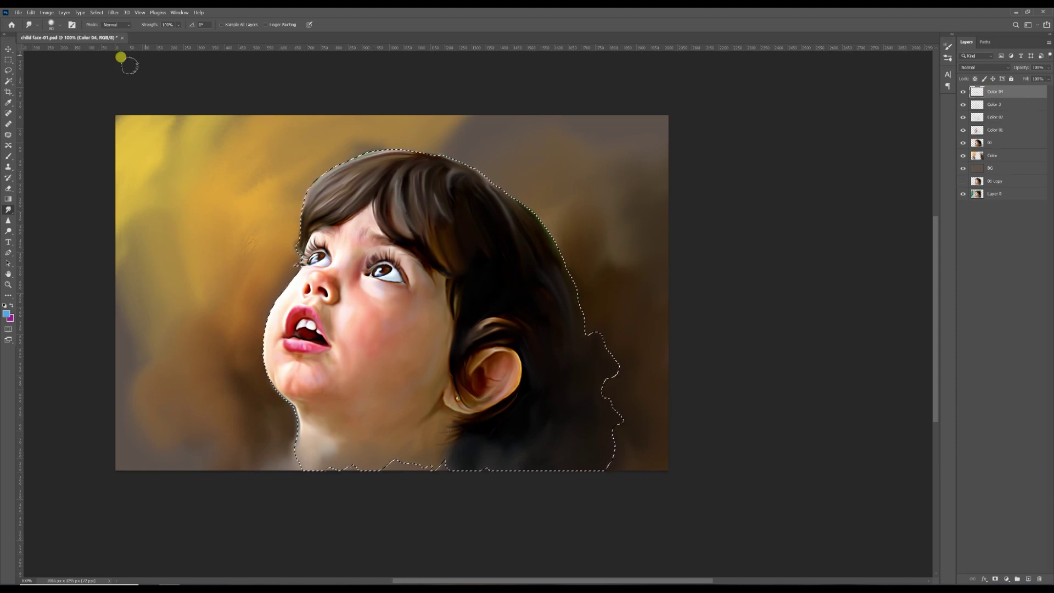
# - Paint bright yellow over the front hair, the face's lit edge, the cheek, neck and earlobe on Color 04
pyautogui.click(8, 156)
pyautogui.click(7, 313)
pyautogui.click(663, 369)
pyautogui.click(622, 298)
pyautogui.click(738, 276)
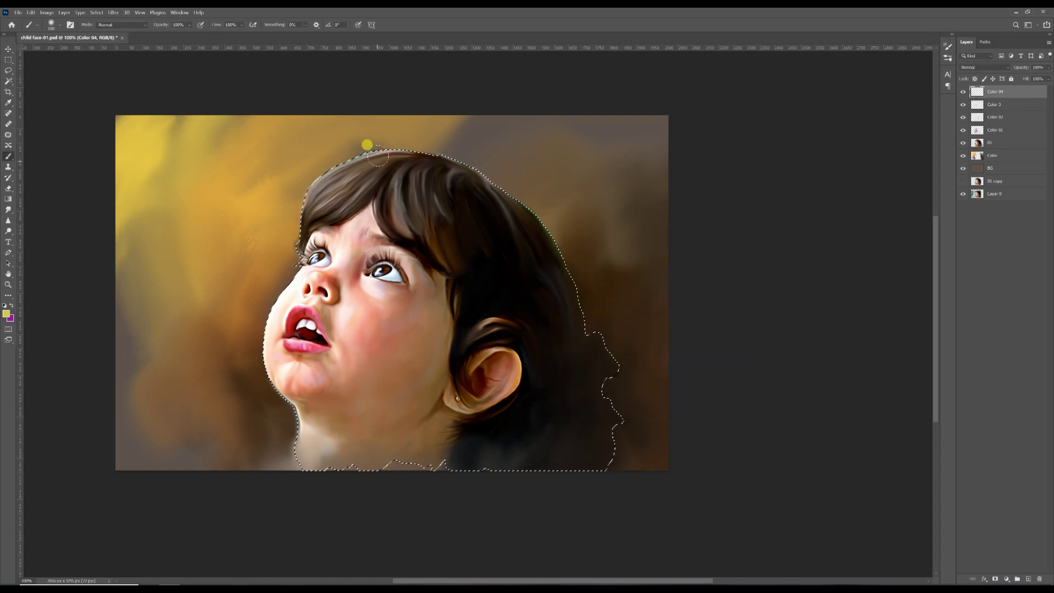
pyautogui.moveTo(367, 146)
pyautogui.mouseDown()
pyautogui.moveTo(295, 214)
pyautogui.moveTo(417, 152)
pyautogui.moveTo(275, 353)
pyautogui.moveTo(427, 314)
pyautogui.moveTo(335, 383)
pyautogui.moveTo(308, 412)
pyautogui.moveTo(308, 439)
pyautogui.mouseUp()
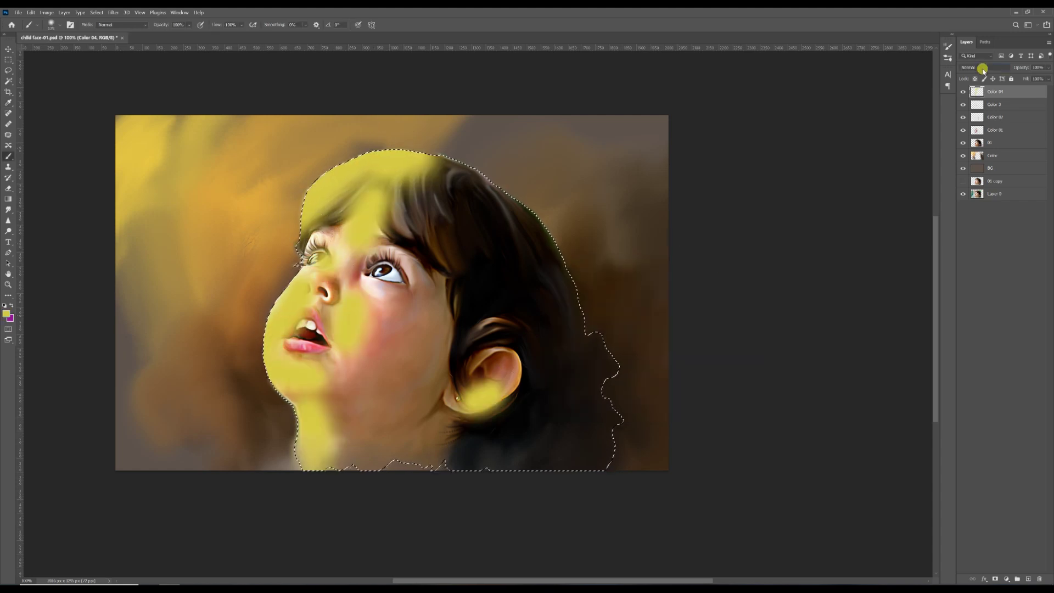
# - Set the Color 04 layer to Overlay, smudge the yellow into the skin and hair, and clear the selection
pyautogui.click(984, 67)
pyautogui.click(983, 173)
pyautogui.click(8, 211)
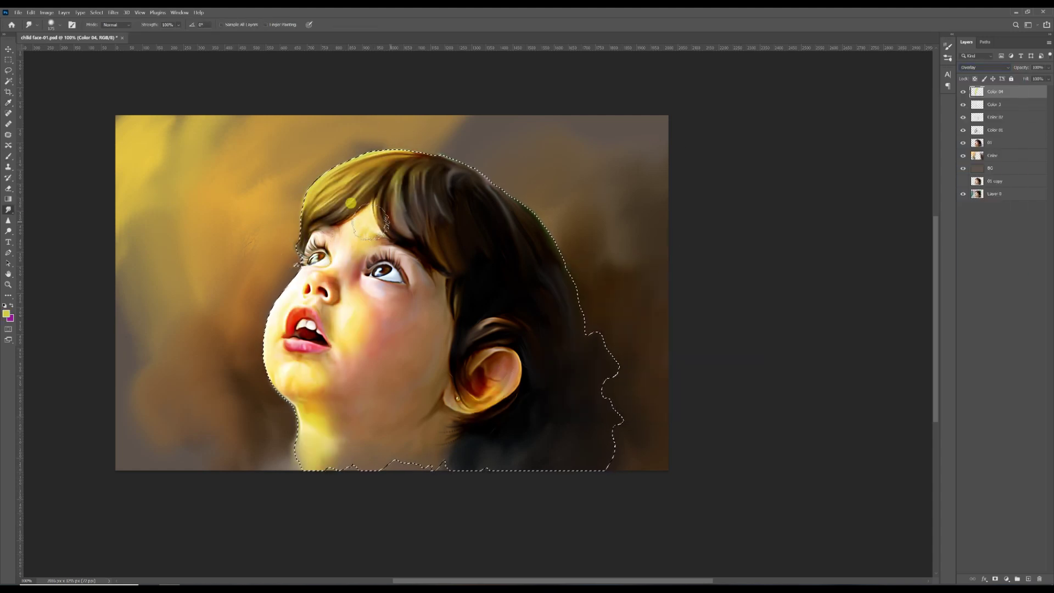
pyautogui.moveTo(320, 410)
pyautogui.mouseDown()
pyautogui.moveTo(317, 437)
pyautogui.moveTo(510, 368)
pyautogui.moveTo(401, 356)
pyautogui.moveTo(373, 317)
pyautogui.moveTo(303, 352)
pyautogui.moveTo(348, 470)
pyautogui.moveTo(379, 441)
pyautogui.mouseUp()
pyautogui.press('[')
pyautogui.press('[')
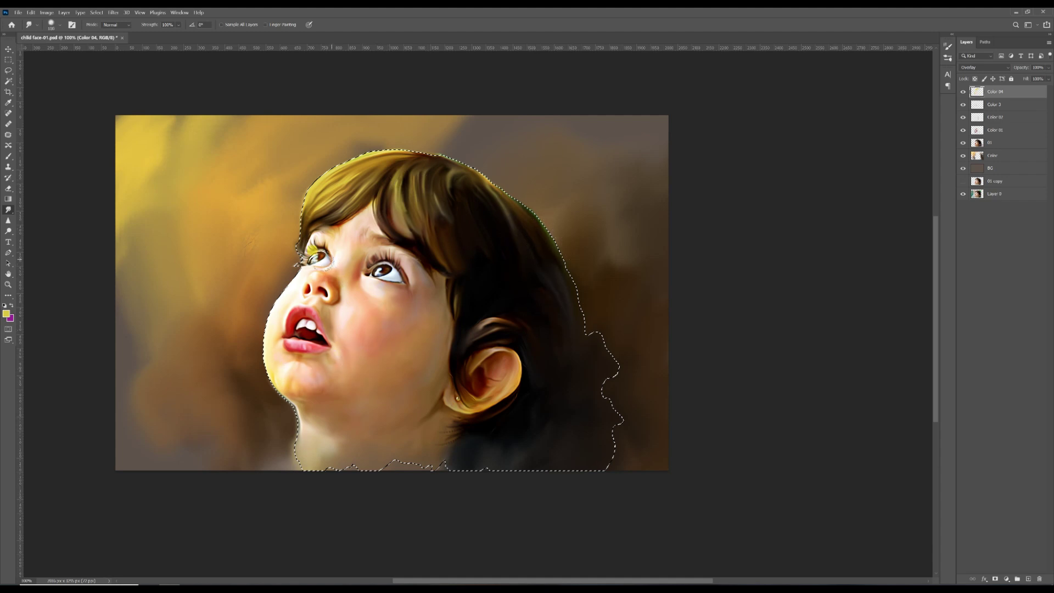
pyautogui.press('[')
pyautogui.hotkey('ctrl', 'd')
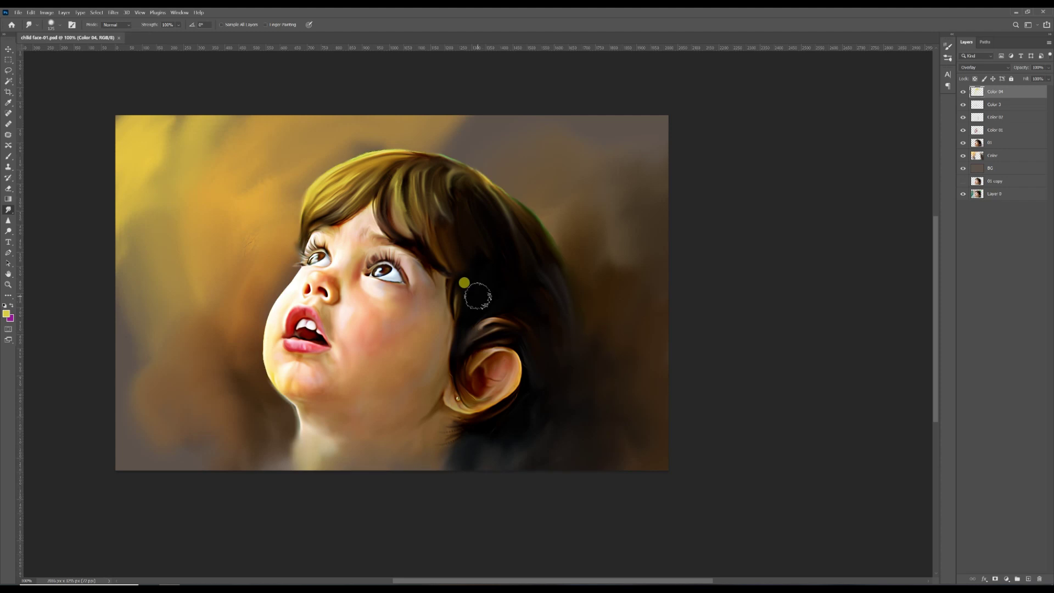
# - Add a new layer named Color 05 and slightly lower the Color 04 layer's opacity
pyautogui.click(1029, 579)
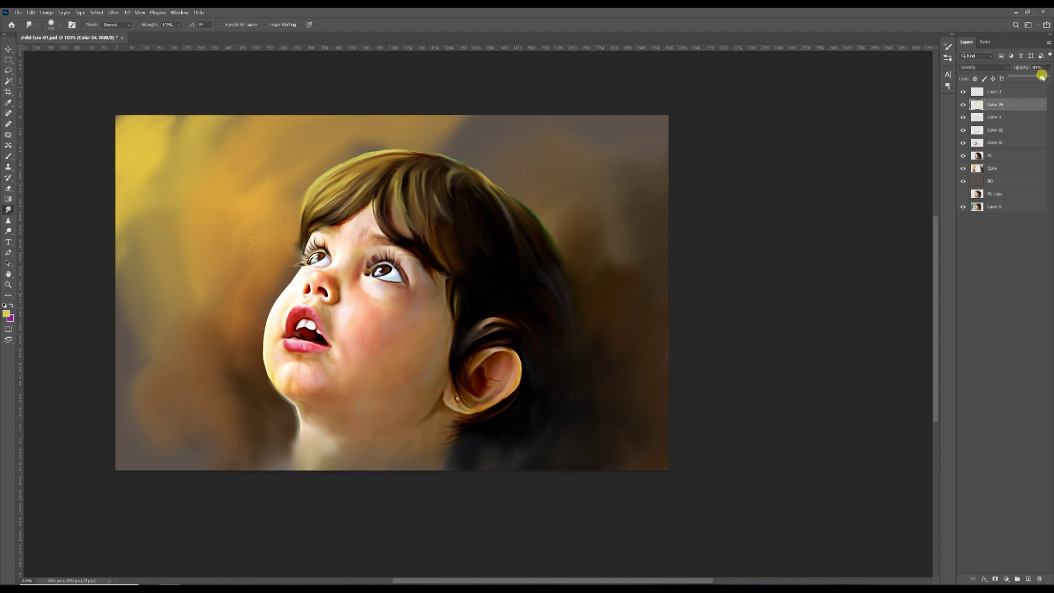
pyautogui.click(995, 91)
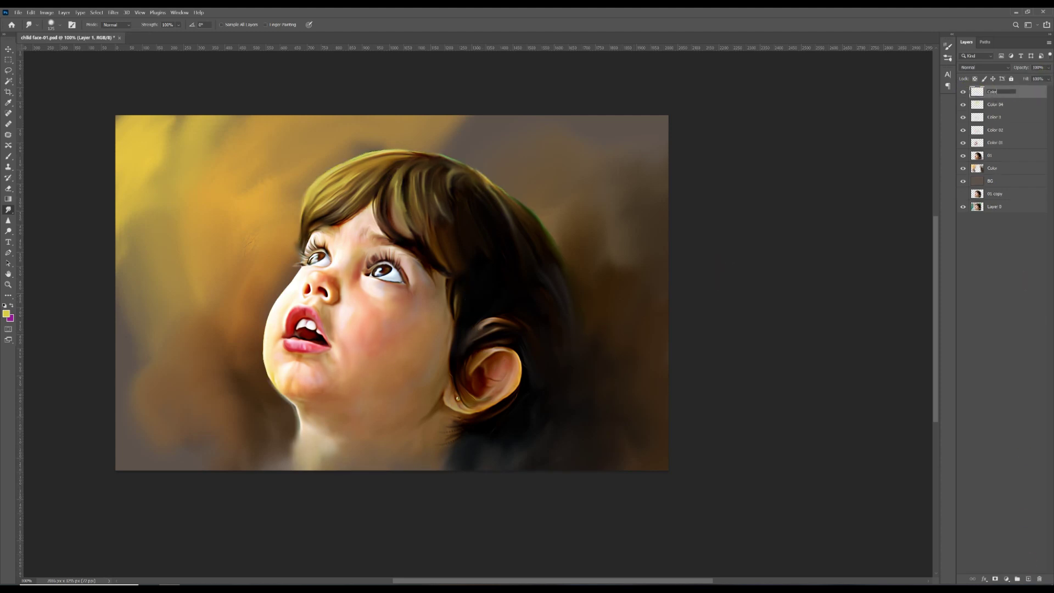
# - Load layer 01's outline as a selection and set the foreground colour to a bright orange
pyautogui.keyDown('ctrl'); pyautogui.click(978, 156); pyautogui.keyUp('ctrl')
pyautogui.click(6, 313)
pyautogui.click(662, 377)
pyautogui.click(653, 283)
pyautogui.click(737, 278)
# - Set the Color 05 layer to Soft Light and paint orange over the crown and front of the hair
pyautogui.click(984, 67)
pyautogui.click(974, 172)
pyautogui.click(9, 156)
pyautogui.moveTo(494, 175); pyautogui.dragTo(393, 130)
pyautogui.moveTo(486, 210); pyautogui.dragTo(434, 179)
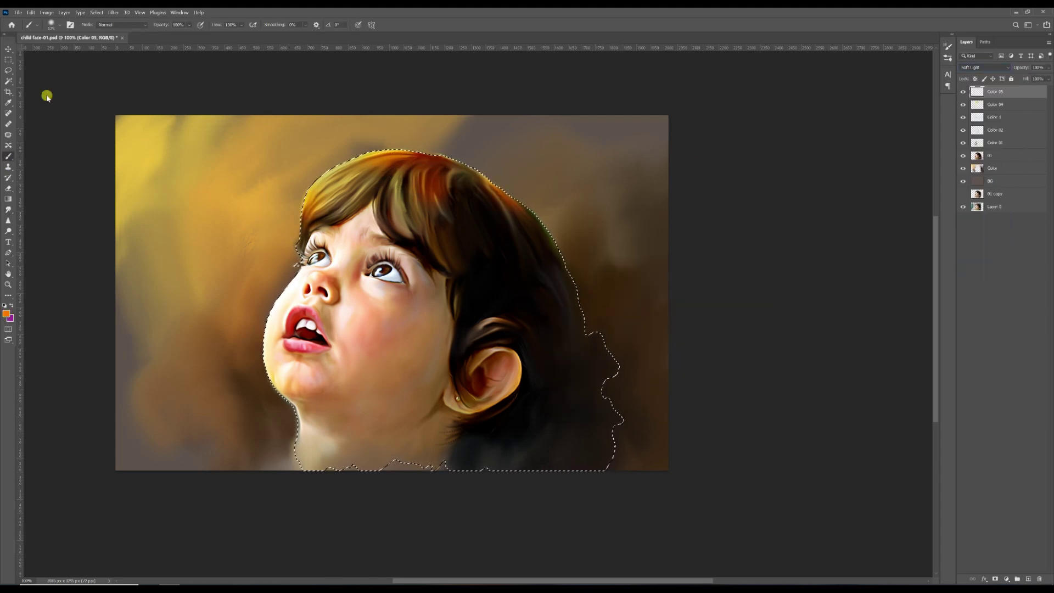
# - Smudge the orange tint along the hair strands and clear the selection
pyautogui.click(9, 209)
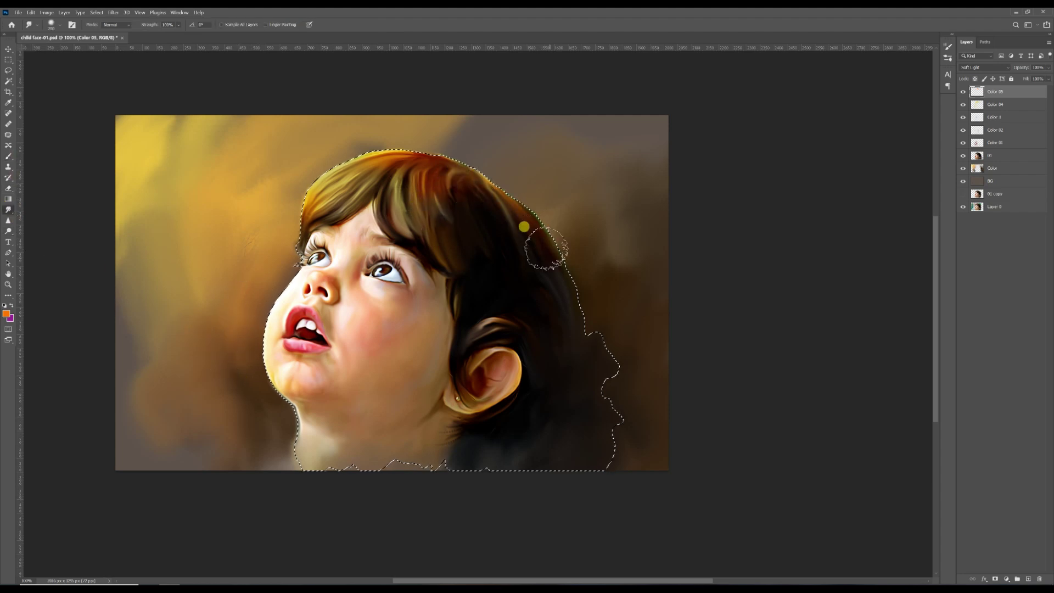
pyautogui.hotkey('ctrl', 'd')
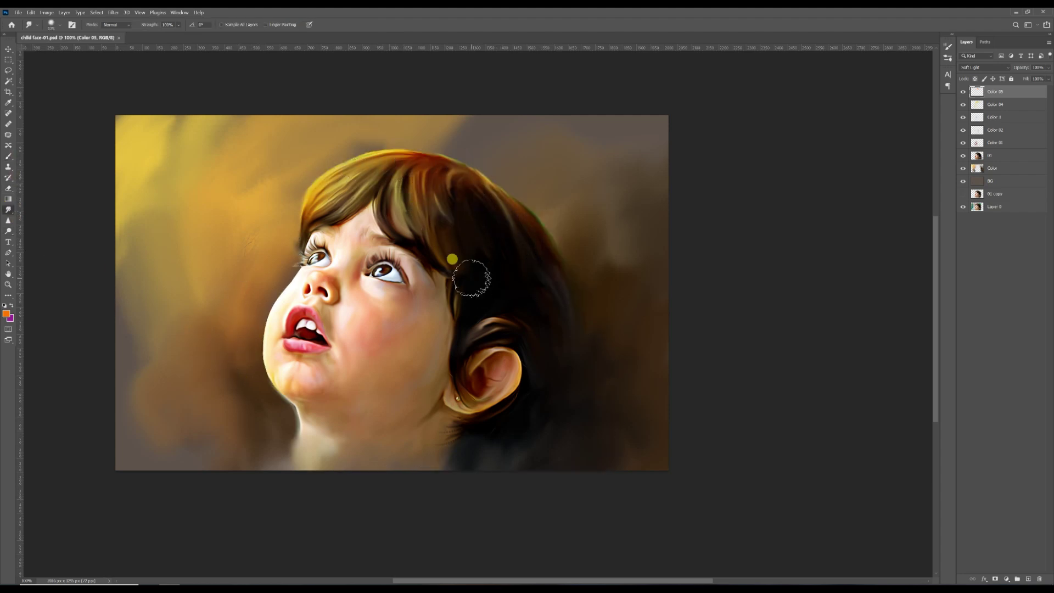
# - Fine-tune the Color 04 layer's opacity and make the Color 05 layer active again
pyautogui.click(995, 105)
pyautogui.click(1049, 67)
pyautogui.click(992, 92)
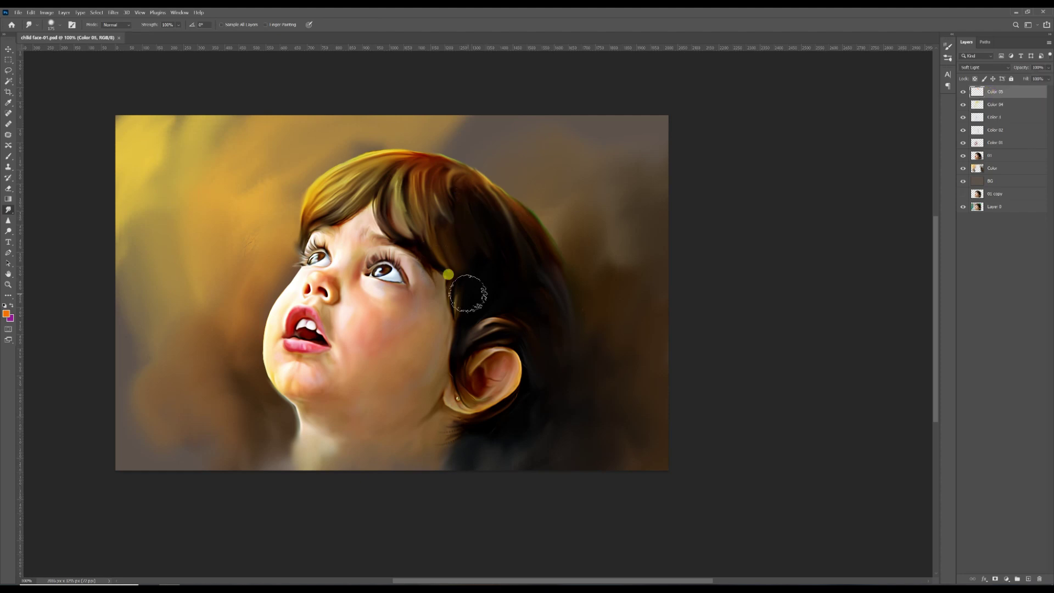
# - Add a new top layer and name it Light
pyautogui.click(1028, 578)
pyautogui.write('Light')
pyautogui.click(1029, 104)
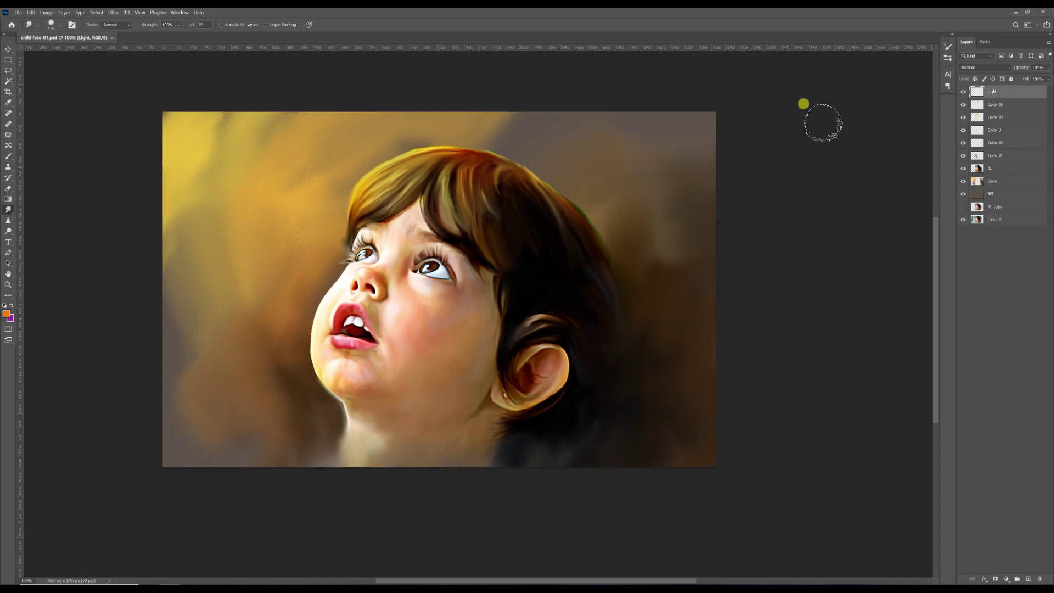
# - Set the foreground colour to white and paint small highlights on the cheek, below the eye and in the iris
pyautogui.click(9, 156)
pyautogui.click(5, 314)
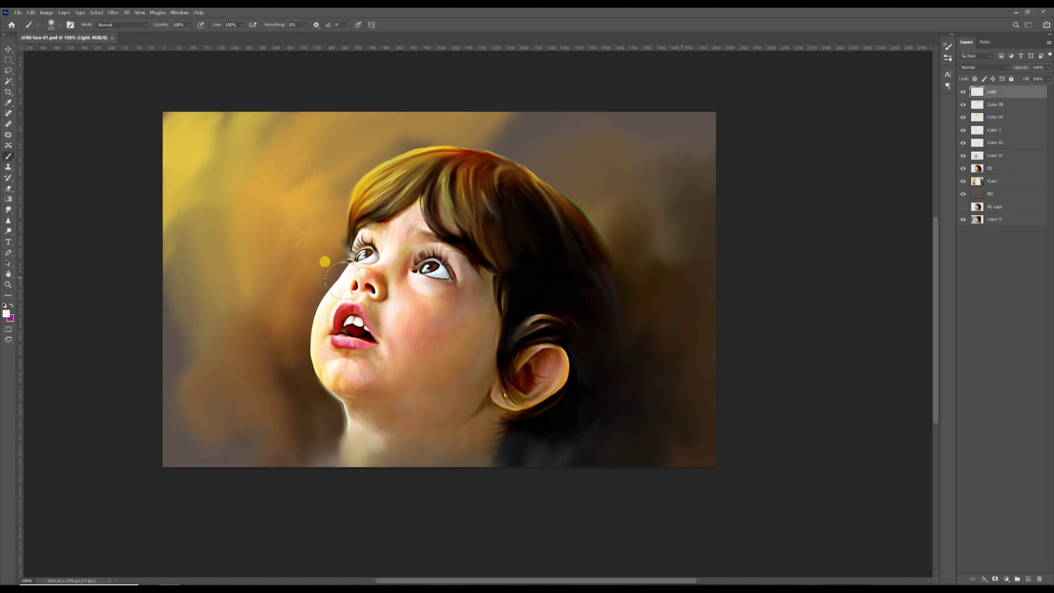
pyautogui.hotkey('ctrl', '+')
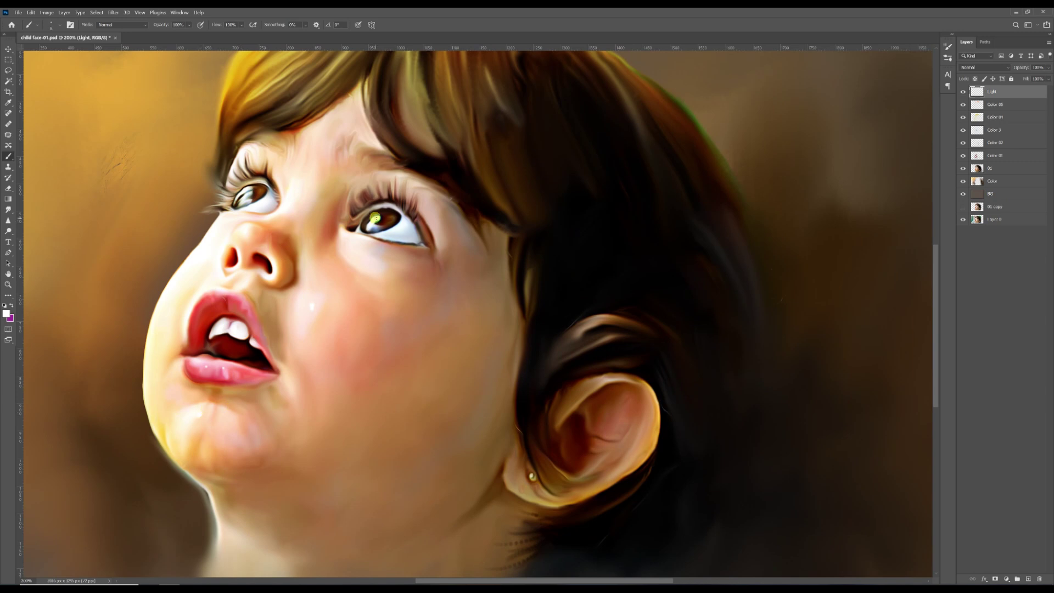
# - Smudge the cheek highlight into the skin, then paint a white highlight on the chin and blend it
pyautogui.click(7, 210)
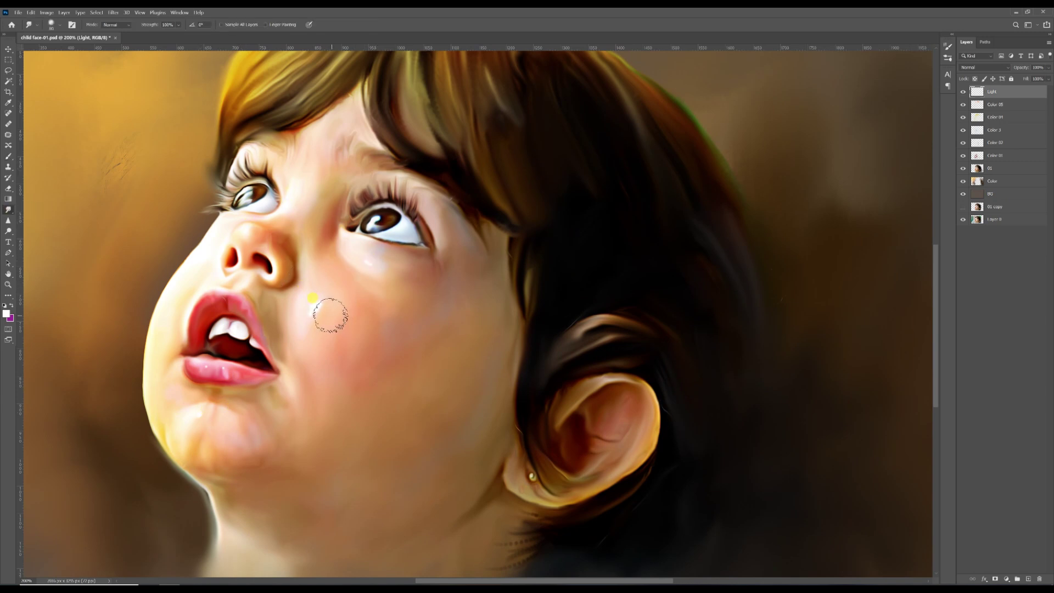
pyautogui.press('b')
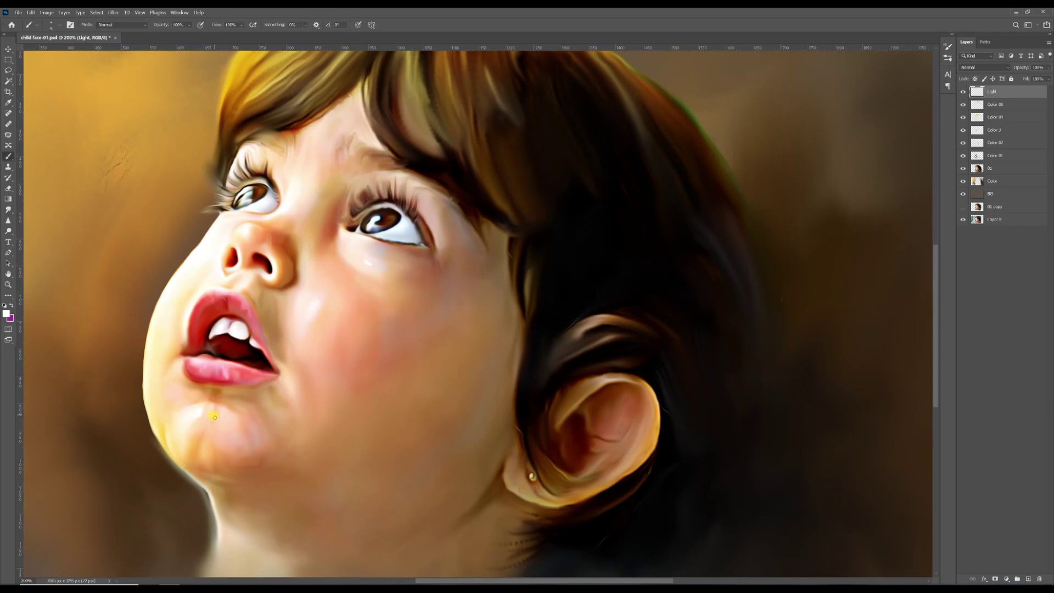
pyautogui.press('r')
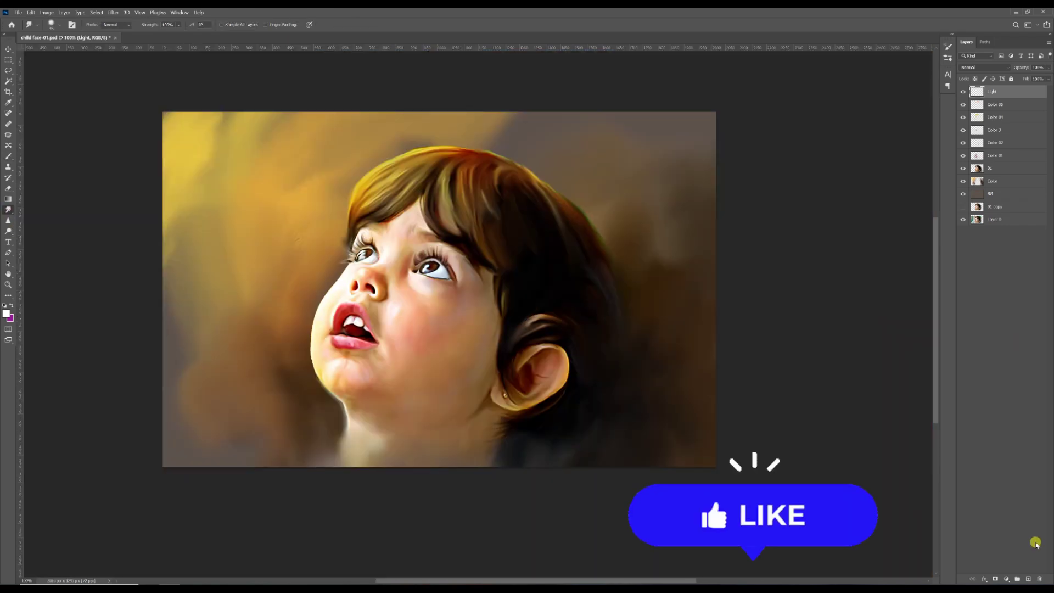
# - Add a new layer above Light and name it Hair 01
pyautogui.hotkey('ctrl', 'shift', 'alt', 'n')
pyautogui.doubleClick(994, 91)
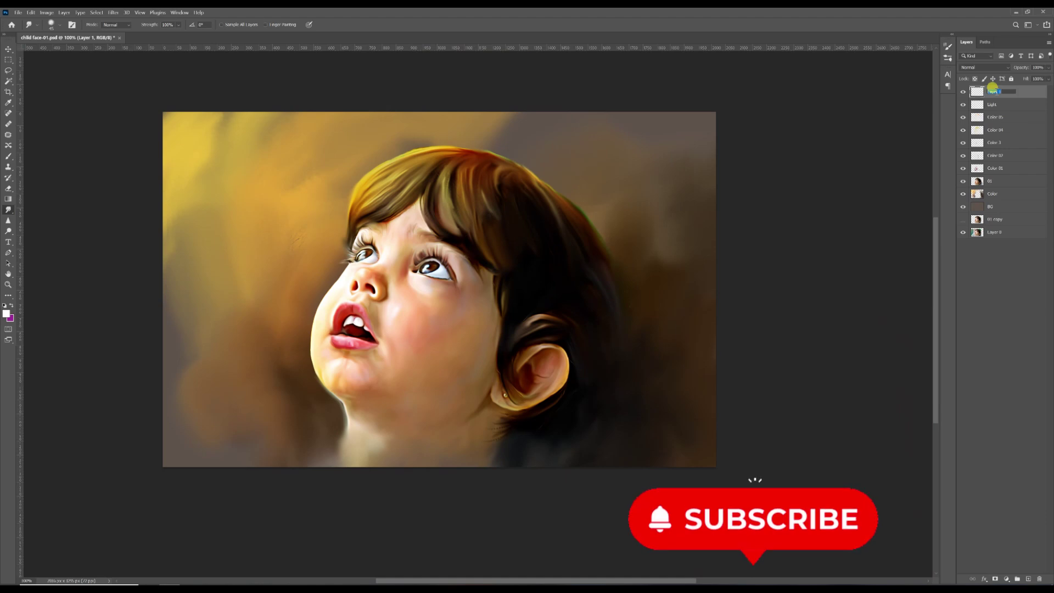
pyautogui.press('Return')
pyautogui.hotkey('ctrl', '+')
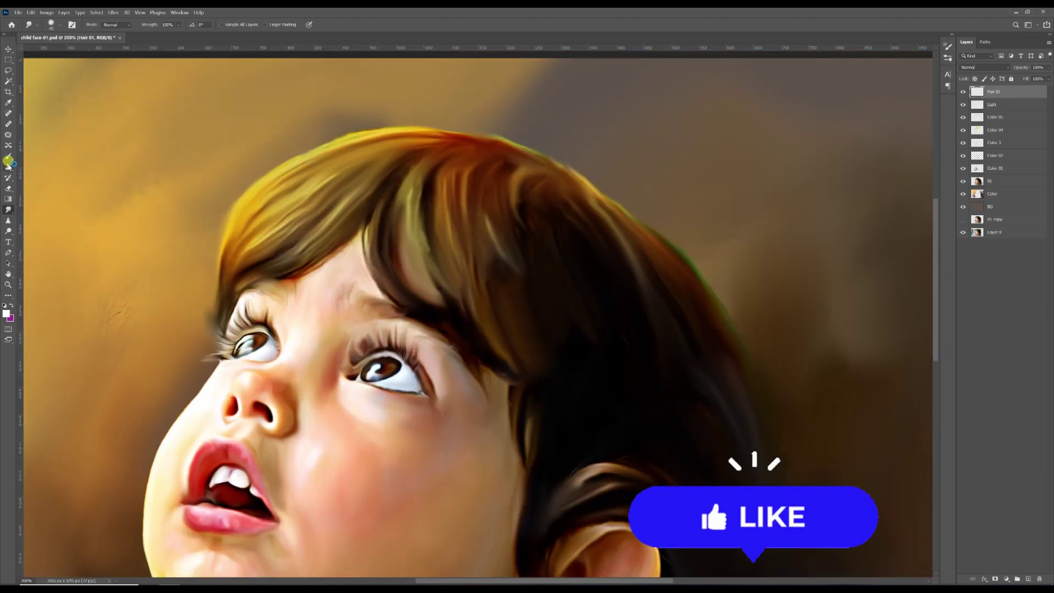
# - Select a fine brush and paint thin stray strands along the crown and back outline of the hair
pyautogui.click(8, 156)
pyautogui.click(72, 25)
pyautogui.click(736, 51)
pyautogui.click(946, 57)
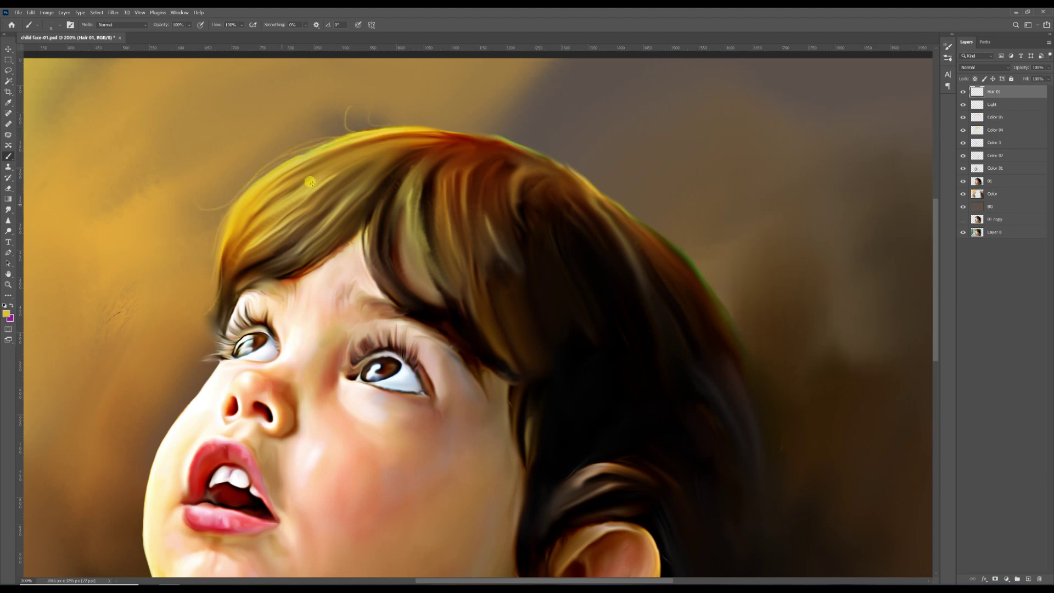
pyautogui.moveTo(581, 179); pyautogui.dragTo(545, 144)
pyautogui.moveTo(575, 176); pyautogui.dragTo(514, 130)
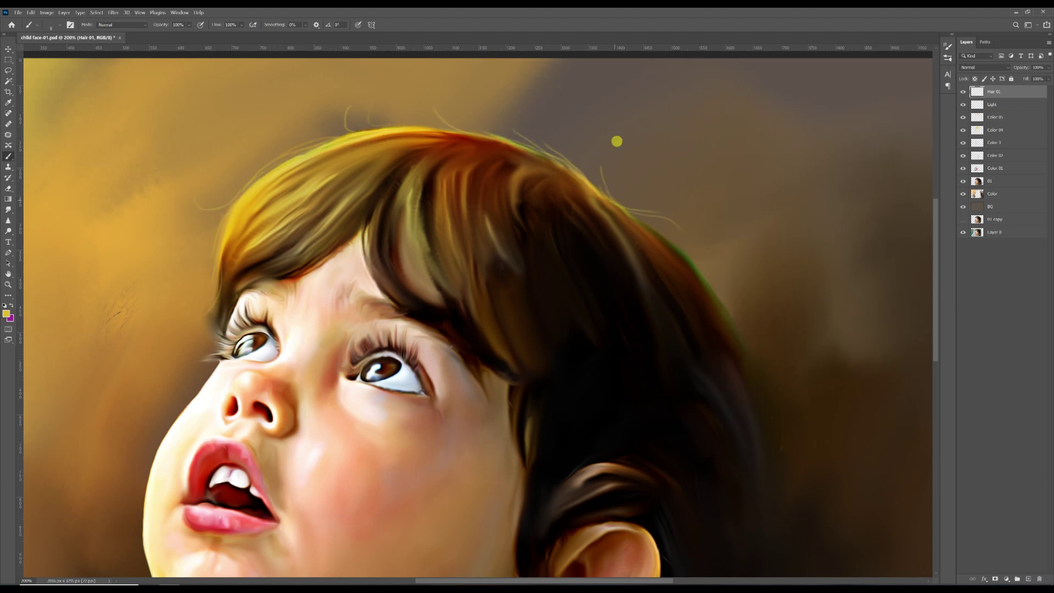
# - Sample golden yellow from the hair and paint fine light strands through the fringe and crown
pyautogui.moveTo(350, 152); pyautogui.dragTo(317, 174)
pyautogui.keyDown('alt'); pyautogui.click(286, 194); pyautogui.keyUp('alt')
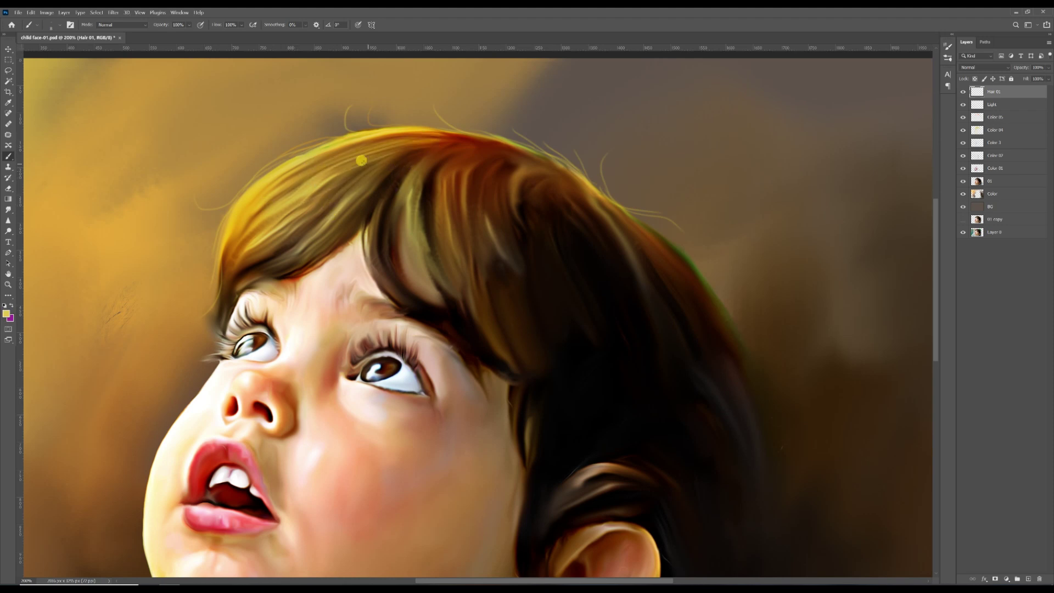
pyautogui.moveTo(420, 172); pyautogui.dragTo(423, 236)
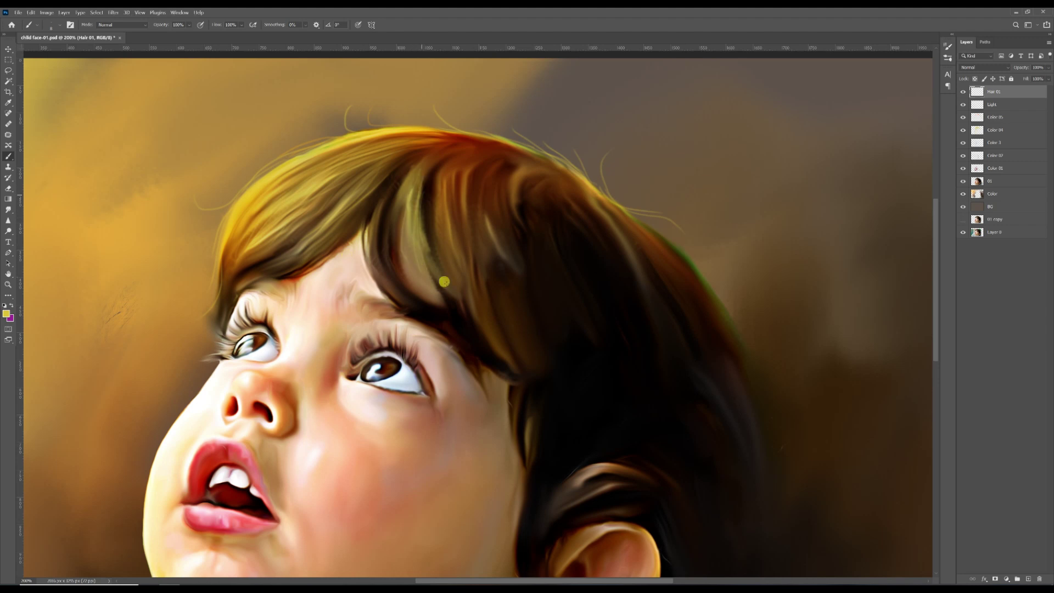
pyautogui.keyDown('alt'); pyautogui.click(395, 146); pyautogui.keyUp('alt')
pyautogui.moveTo(464, 184); pyautogui.dragTo(415, 147)
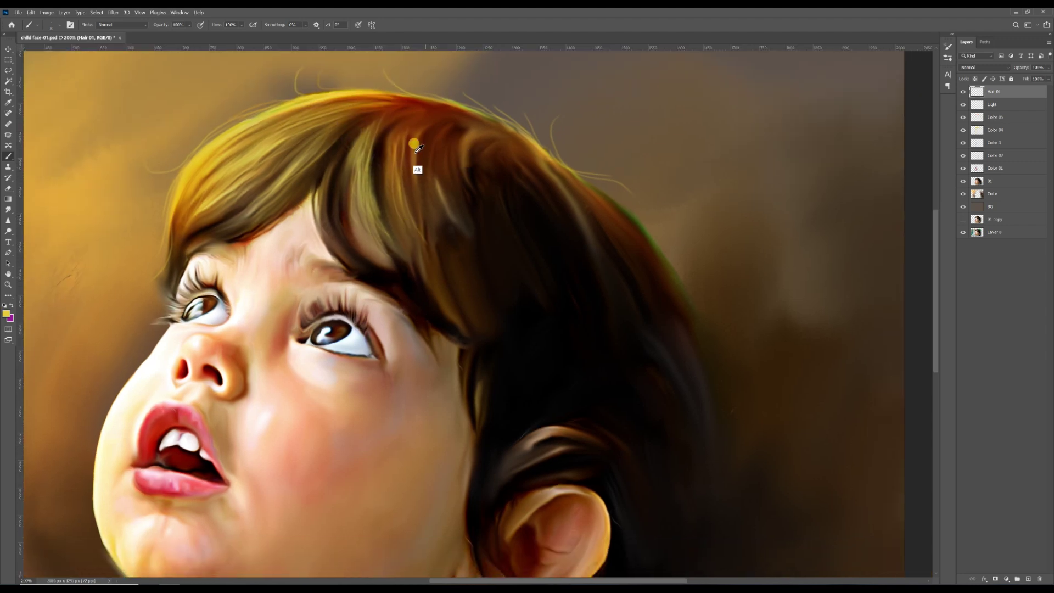
# - Sample the brown and black hair tones and paint fine strands through the fringe and the middle of the hair
pyautogui.keyDown('alt'); pyautogui.click(415, 146); pyautogui.keyUp('alt')
pyautogui.moveTo(386, 246); pyautogui.dragTo(348, 223)
pyautogui.moveTo(295, 160)
pyautogui.mouseDown()
pyautogui.moveTo(306, 230)
pyautogui.moveTo(331, 240)
pyautogui.mouseUp()
pyautogui.moveTo(462, 202); pyautogui.dragTo(430, 173)
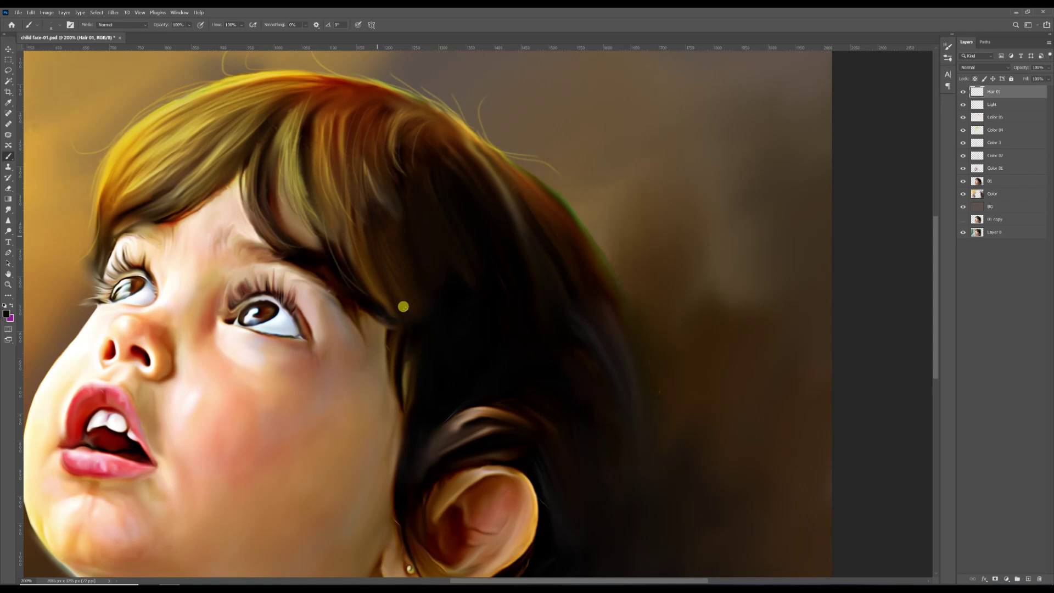
pyautogui.moveTo(414, 174); pyautogui.dragTo(364, 169)
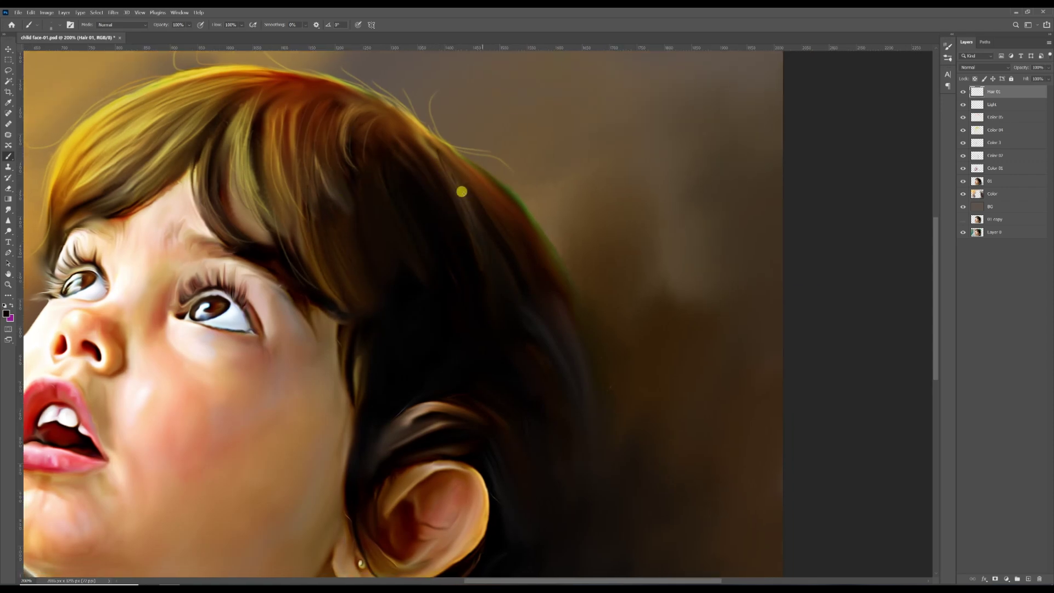
# - Paint thin flyaway strands in golden brown along the outline at the back of the head
pyautogui.scroll(-3, 510, 204)
pyautogui.hscroll(2, 511, 204)
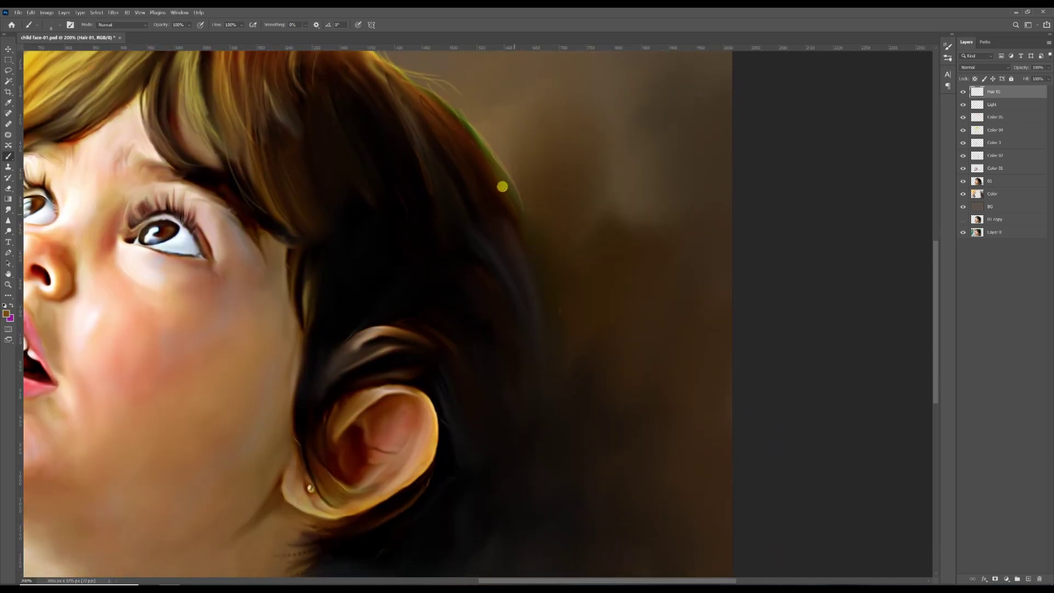
pyautogui.scroll(5, 557, 346)
pyautogui.hscroll(-1, 556, 347)
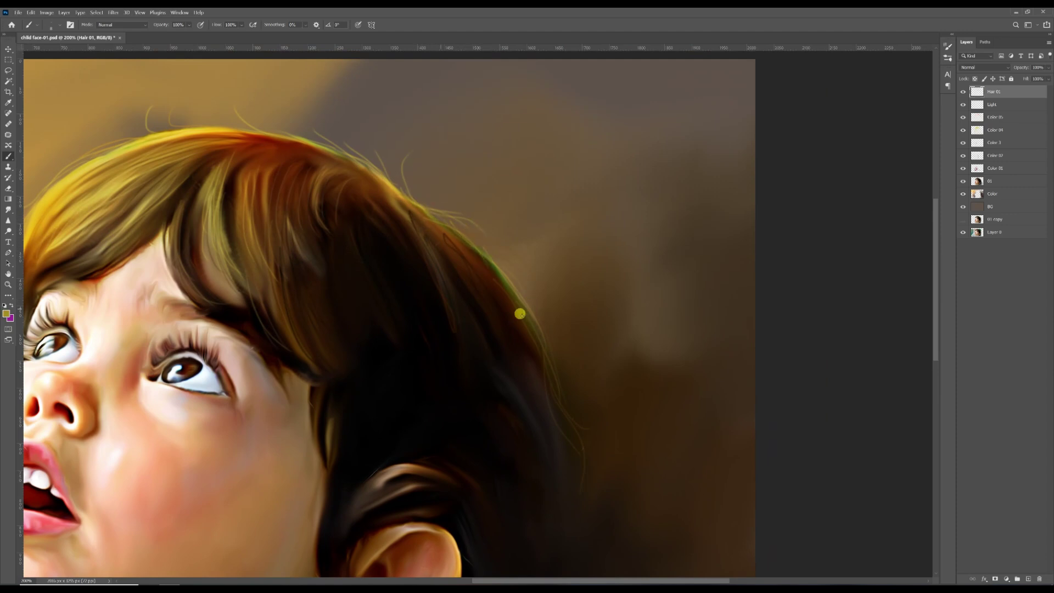
pyautogui.hscroll(-5, 556, 307)
pyautogui.scroll(-2, 556, 307)
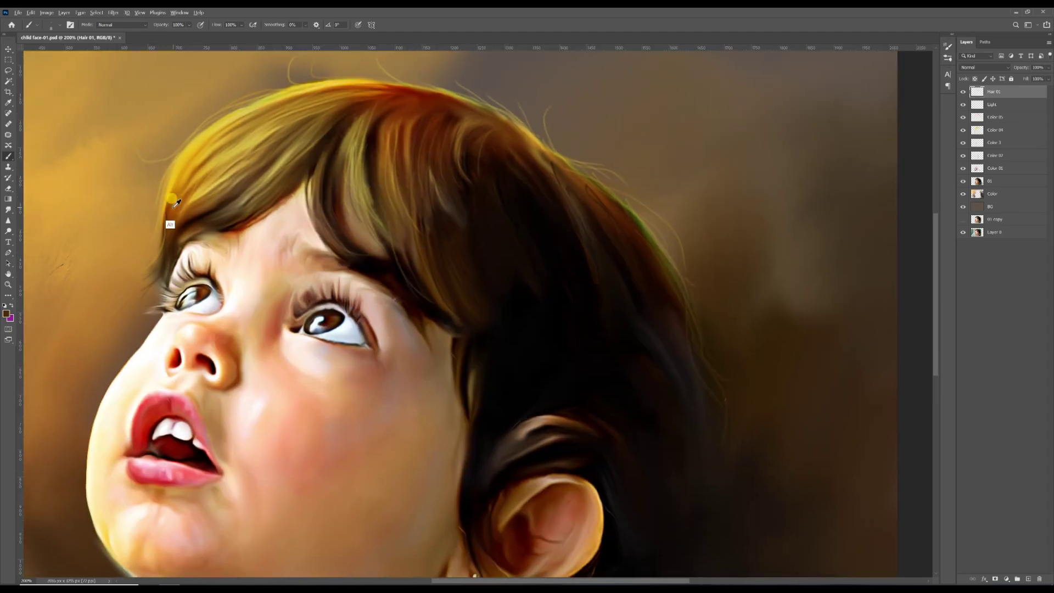
# - Paint golden and reddish-brown strands over the front edge of the hair, the crown and the fringe
pyautogui.moveTo(217, 189); pyautogui.dragTo(240, 219)
pyautogui.moveTo(261, 146); pyautogui.dragTo(231, 128)
pyautogui.moveTo(244, 192); pyautogui.dragTo(251, 138)
pyautogui.moveTo(527, 115); pyautogui.dragTo(518, 174)
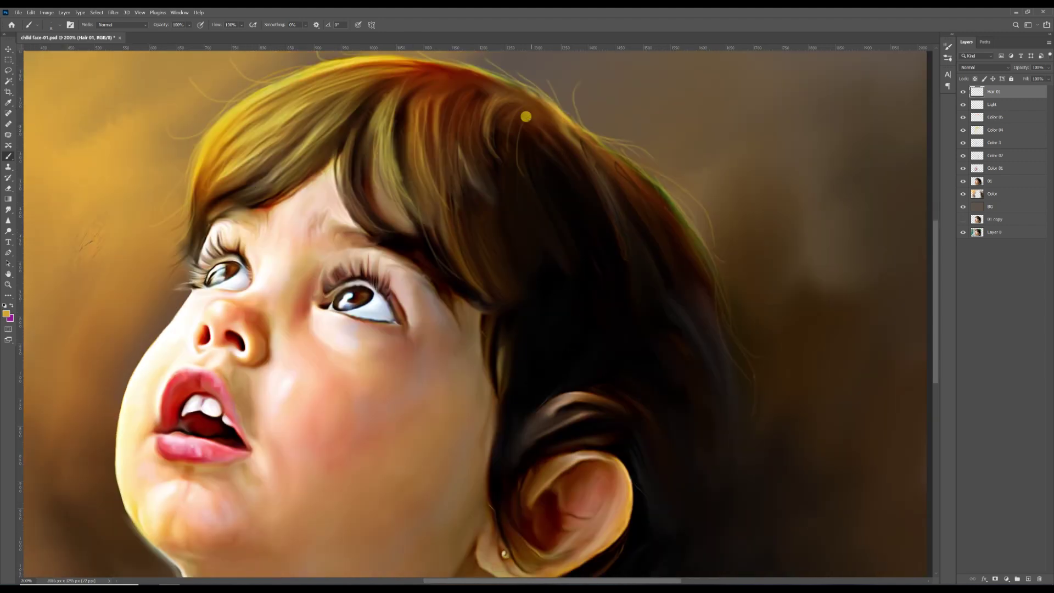
pyautogui.moveTo(565, 136); pyautogui.dragTo(587, 182)
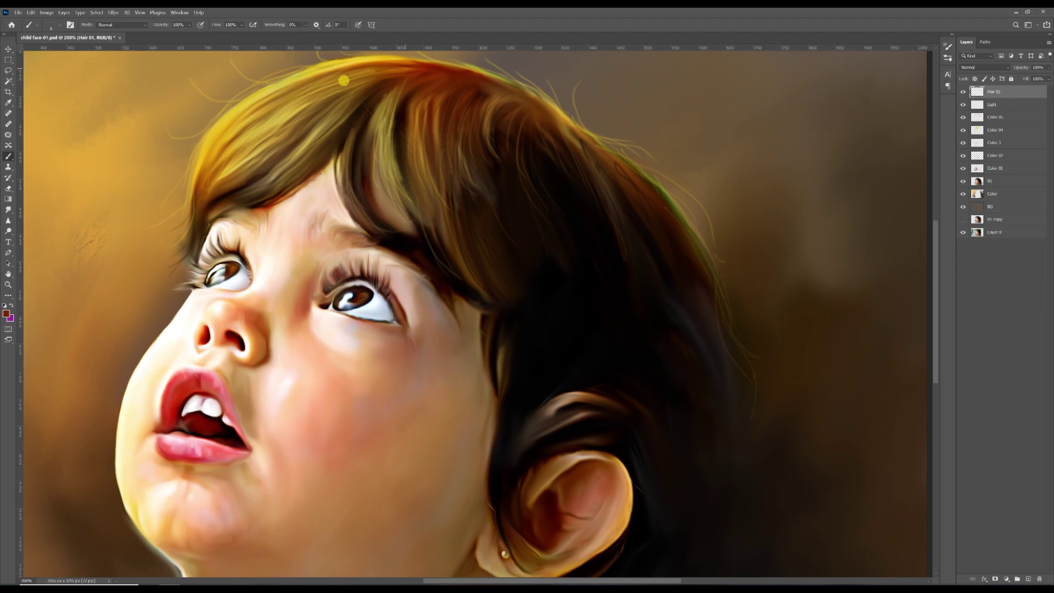
pyautogui.moveTo(481, 275); pyautogui.dragTo(471, 205)
pyautogui.moveTo(485, 93); pyautogui.dragTo(454, 146)
# - Sample the surrounding hair tones and paint fine light and dark strands in the hair above and around the ear
pyautogui.moveTo(501, 400); pyautogui.dragTo(520, 350)
pyautogui.keyDown('alt'); pyautogui.click(604, 341); pyautogui.keyUp('alt')
pyautogui.moveTo(580, 333)
pyautogui.mouseDown()
pyautogui.moveTo(520, 342)
pyautogui.moveTo(574, 333)
pyautogui.mouseUp()
pyautogui.moveTo(334, 103); pyautogui.dragTo(306, 202)
pyautogui.keyDown('alt'); pyautogui.click(306, 249); pyautogui.keyUp('alt')
pyautogui.moveTo(548, 439); pyautogui.dragTo(527, 318)
pyautogui.moveTo(475, 344)
pyautogui.mouseDown()
pyautogui.moveTo(522, 324)
pyautogui.moveTo(536, 333)
pyautogui.mouseUp()
pyautogui.keyDown('alt'); pyautogui.click(535, 334); pyautogui.keyUp('alt')
pyautogui.moveTo(451, 359)
pyautogui.mouseDown()
pyautogui.moveTo(525, 311)
pyautogui.moveTo(467, 326)
pyautogui.mouseUp()
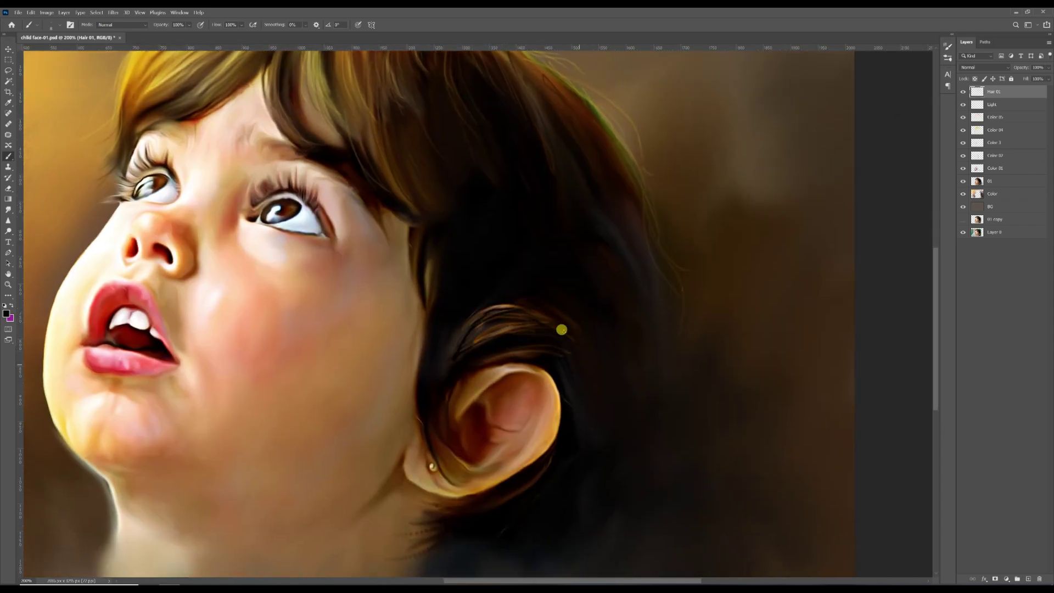
# - Paint dark strands over the lock above the ear, across the inner ear and at the nape
pyautogui.keyDown('alt'); pyautogui.click(376, 135); pyautogui.keyUp('alt')
pyautogui.moveTo(483, 306); pyautogui.dragTo(385, 298)
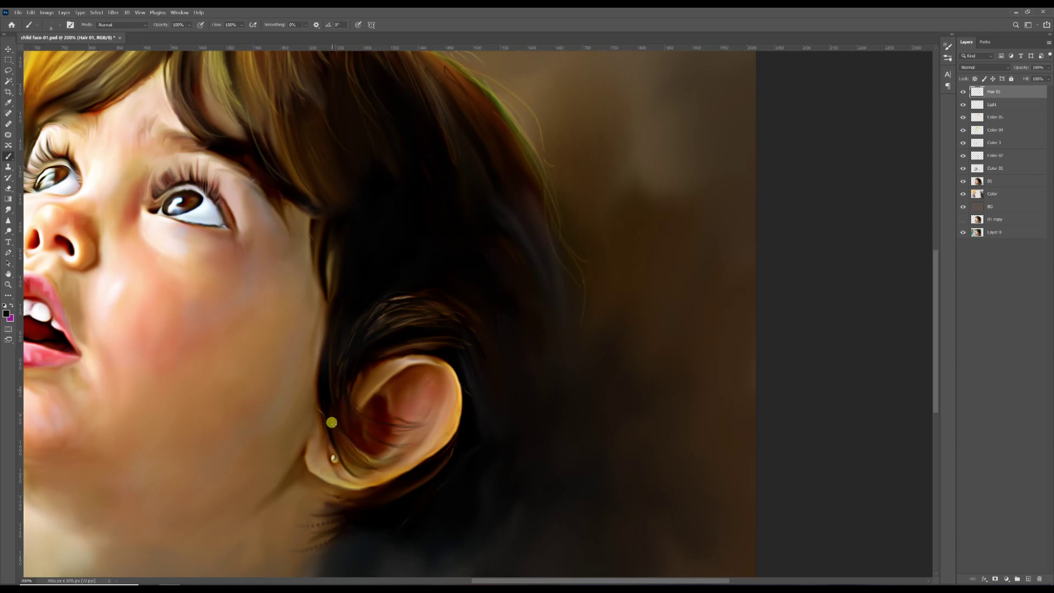
pyautogui.scroll(-3, 331, 422)
pyautogui.hscroll(-2, 384, 417)
pyautogui.scroll(2, 487, 279)
pyautogui.hscroll(1, 487, 279)
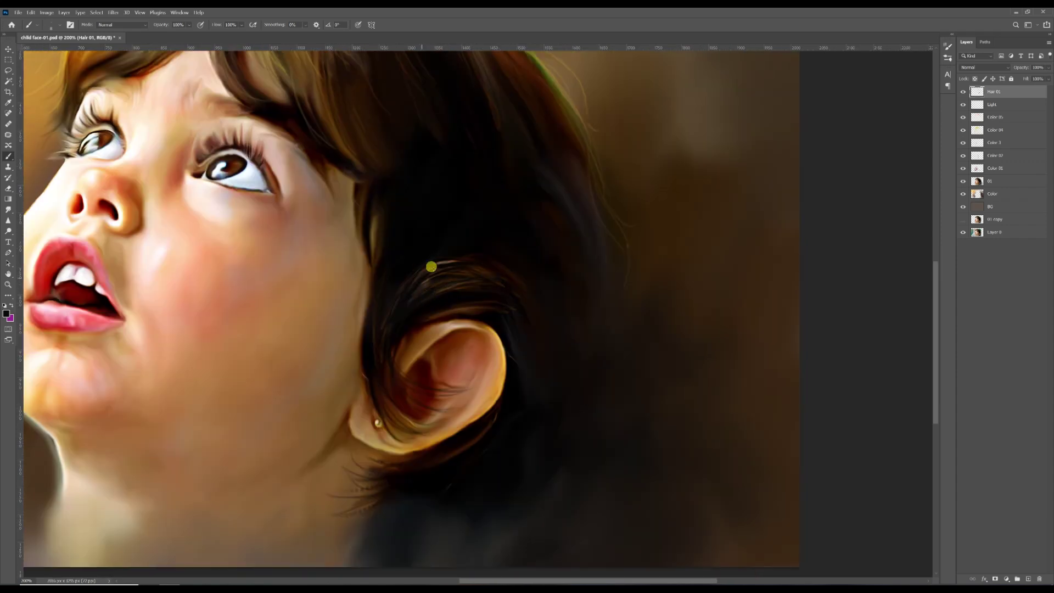
pyautogui.scroll(4, 512, 323)
pyautogui.hscroll(1, 512, 324)
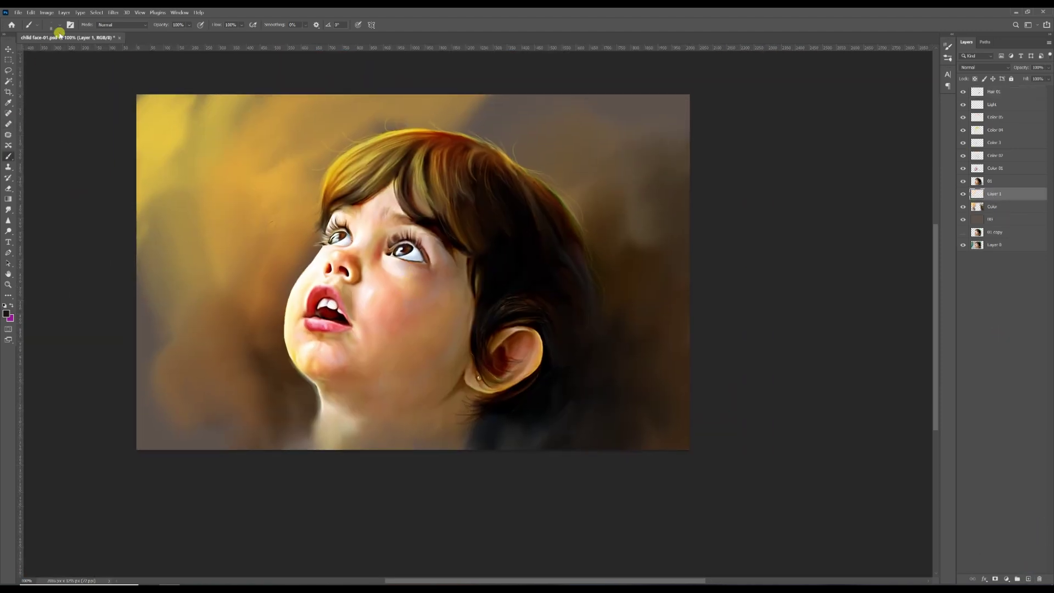
# - Choose a large spatter-textured brush and adjust its settings for painting background texture on the layer above Color
pyautogui.click(70, 24)
pyautogui.click(798, 43)
pyautogui.scroll(-5, 904, 210)
pyautogui.click(851, 324)
pyautogui.press('F5')
# - Sample nearby background colours and paint spatter texture above the head and in the background behind it
pyautogui.keyDown('alt'); pyautogui.click(272, 142); pyautogui.keyUp('alt')
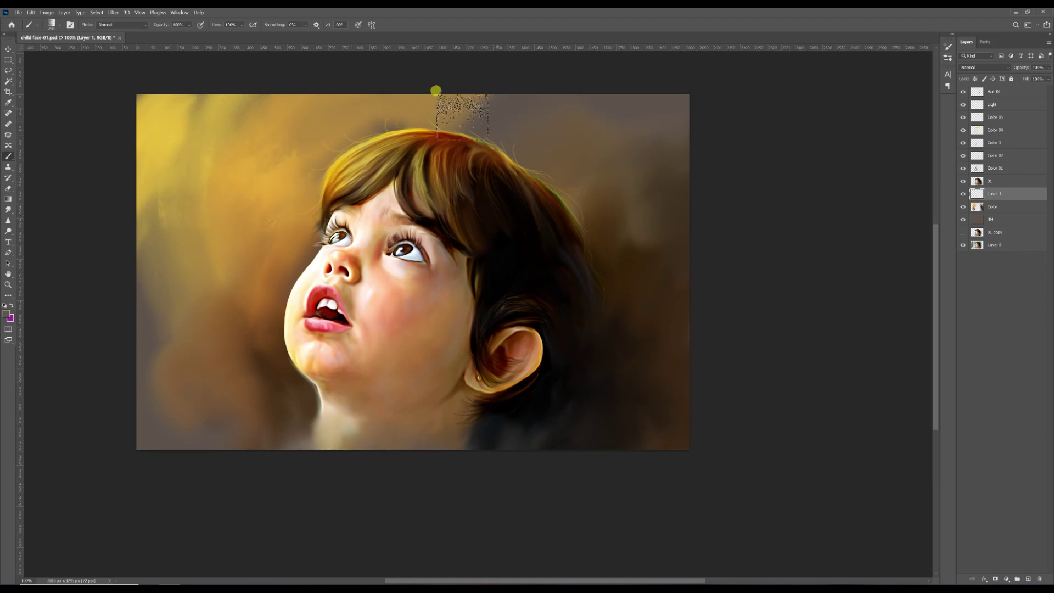
pyautogui.keyDown('alt'); pyautogui.click(462, 117); pyautogui.keyUp('alt')
pyautogui.moveTo(485, 117); pyautogui.dragTo(506, 129)
pyautogui.moveTo(654, 167); pyautogui.dragTo(661, 176)
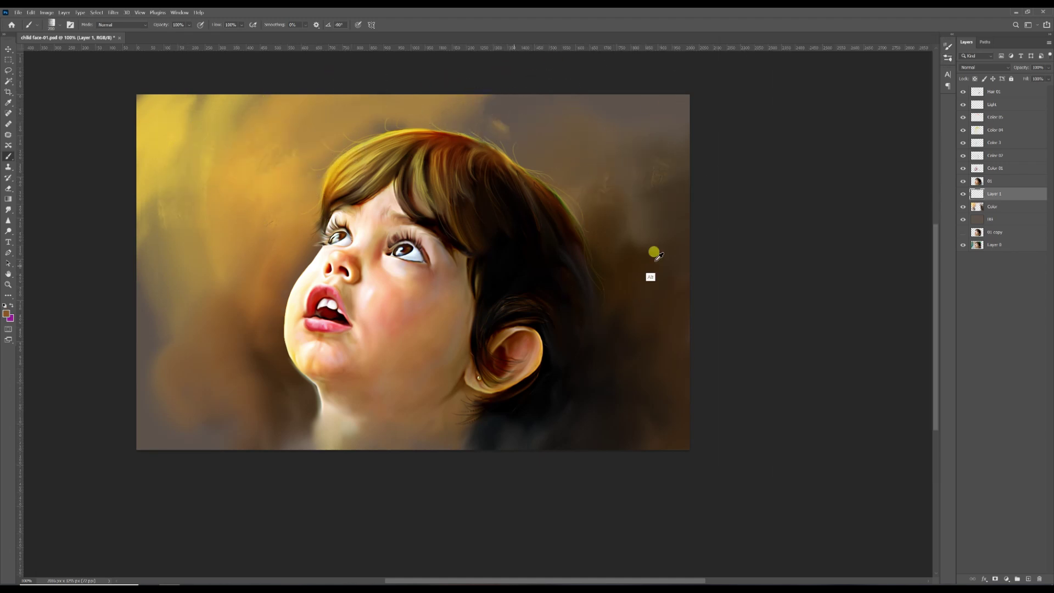
pyautogui.moveTo(654, 262); pyautogui.dragTo(628, 245)
# - Paint spatter texture with sampled colours in the background before the face, above the crown and below the chin
pyautogui.keyDown('alt'); pyautogui.click(201, 293); pyautogui.keyUp('alt')
pyautogui.moveTo(245, 214)
pyautogui.mouseDown()
pyautogui.moveTo(163, 325)
pyautogui.moveTo(178, 220)
pyautogui.mouseUp()
pyautogui.keyDown('alt'); pyautogui.click(554, 176); pyautogui.keyUp('alt')
pyautogui.moveTo(505, 97)
pyautogui.mouseDown()
pyautogui.moveTo(551, 81)
pyautogui.moveTo(502, 128)
pyautogui.mouseUp()
pyautogui.keyDown('alt'); pyautogui.click(278, 381); pyautogui.keyUp('alt')
pyautogui.moveTo(244, 409); pyautogui.dragTo(288, 413)
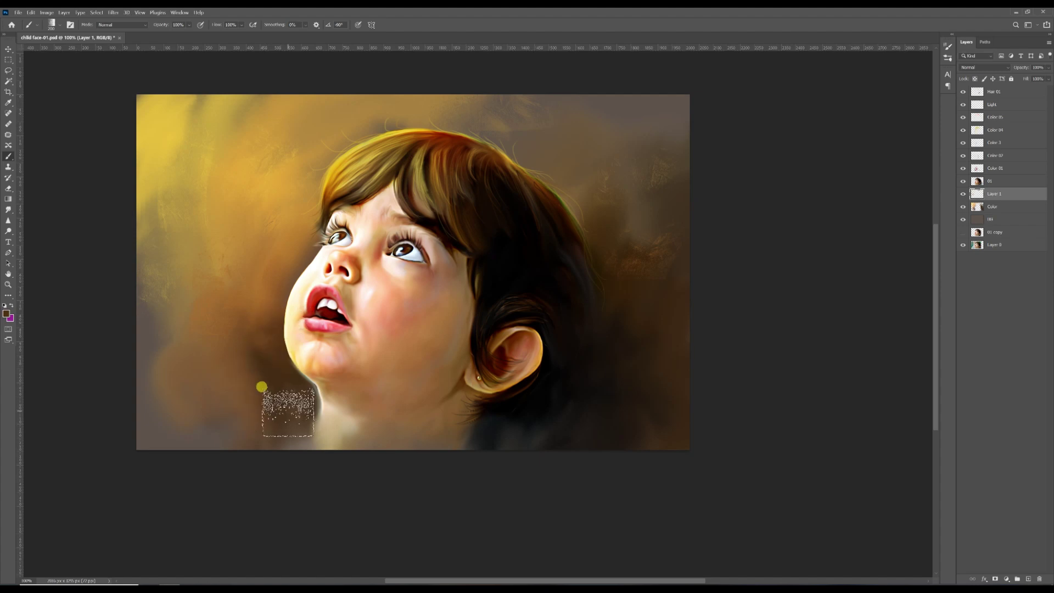